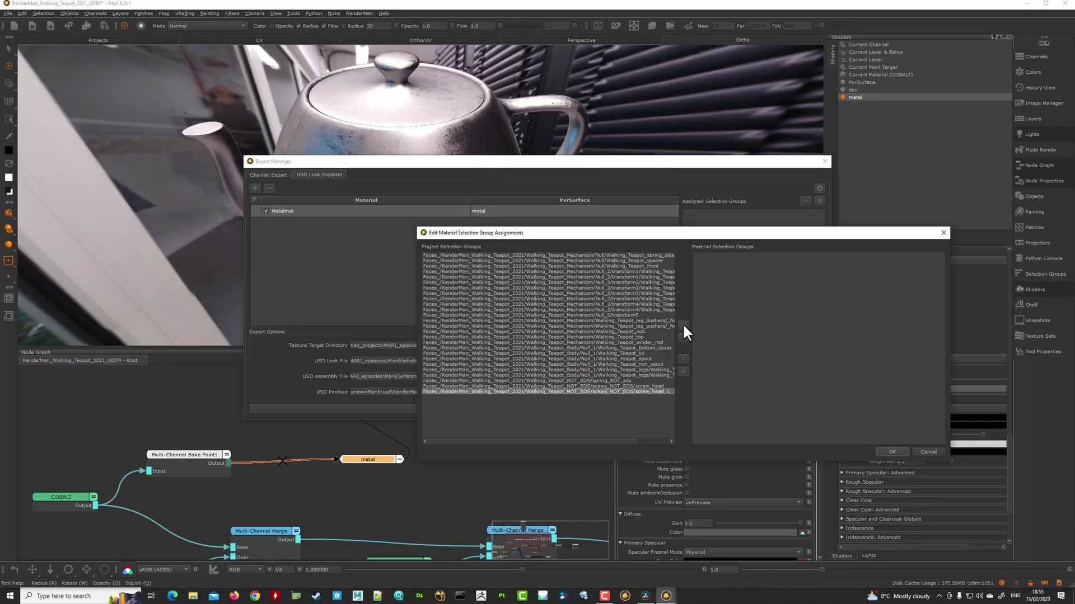
- Add all the project selection groups to the Metalmet material's assignments
{"action": "left_click", "coordinate": [683, 325]}
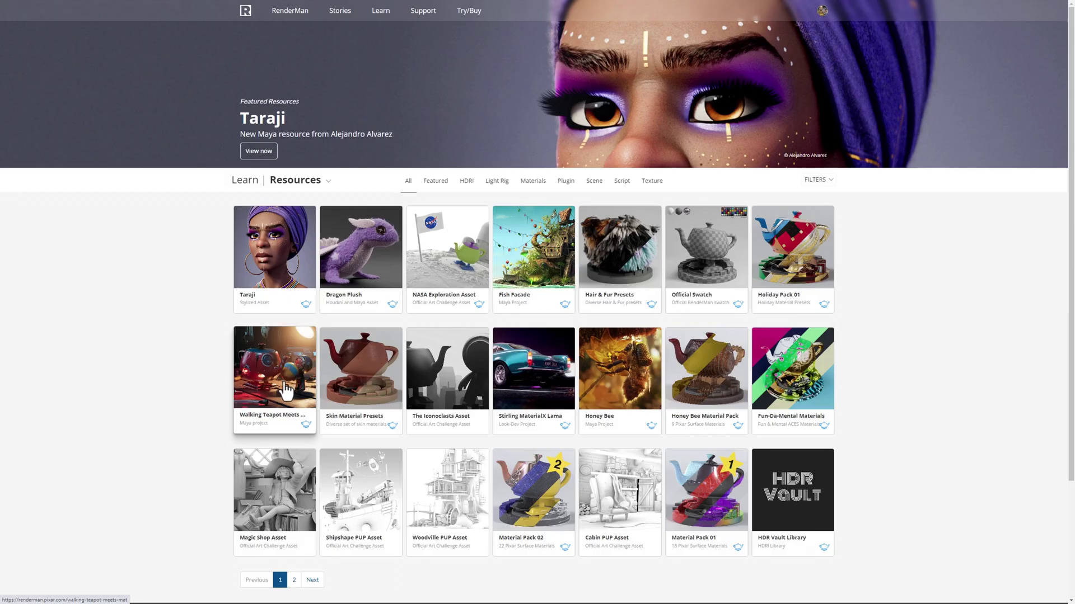
- Open the Walking Teapot Maya project page from the RenderMan resources website
{"action": "left_click", "coordinate": [286, 392]}
{"action": "left_click", "coordinate": [530, 100]}
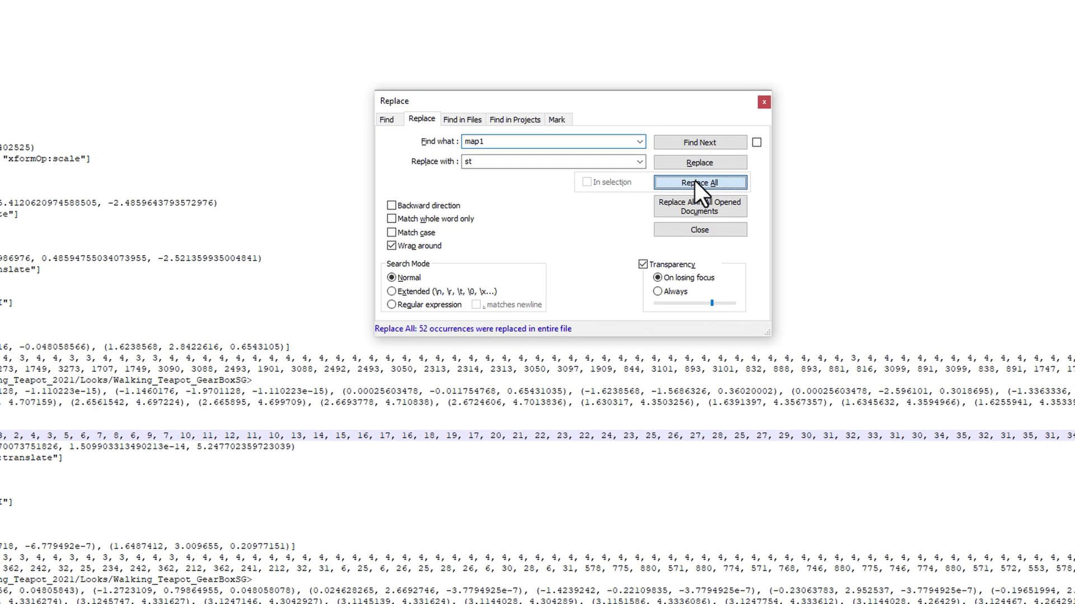
- In the text editor, replace every occurrence of map1 with st throughout the teapot's USD file
{"action": "left_click", "coordinate": [633, 172]}
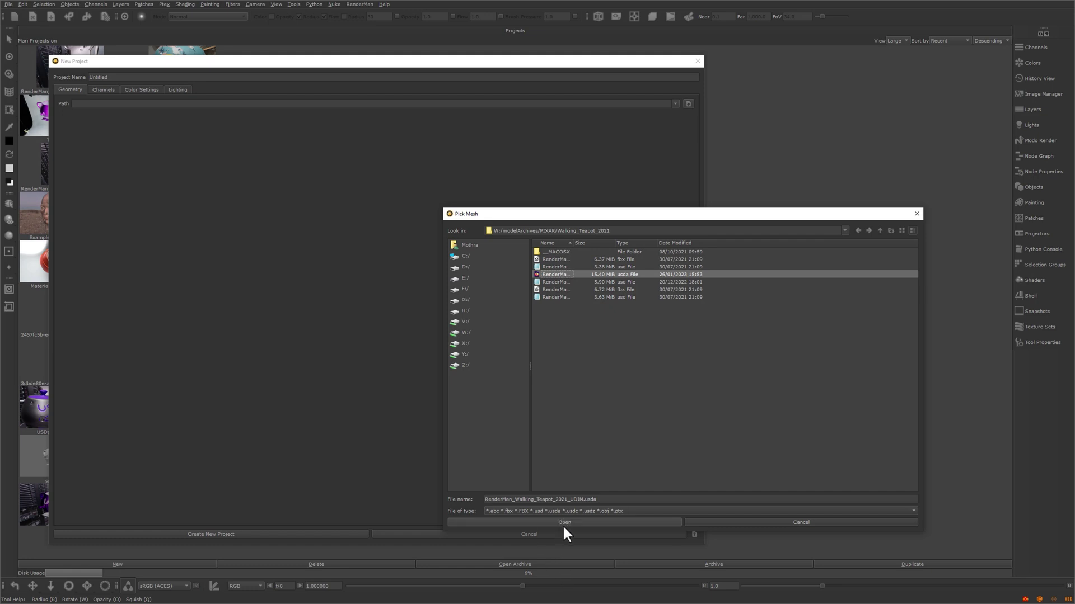
- In Mari, create a new project from RenderMan_Walking_Teapot_2021_UDIM.usda using the st UV set
{"action": "left_click", "coordinate": [563, 524]}
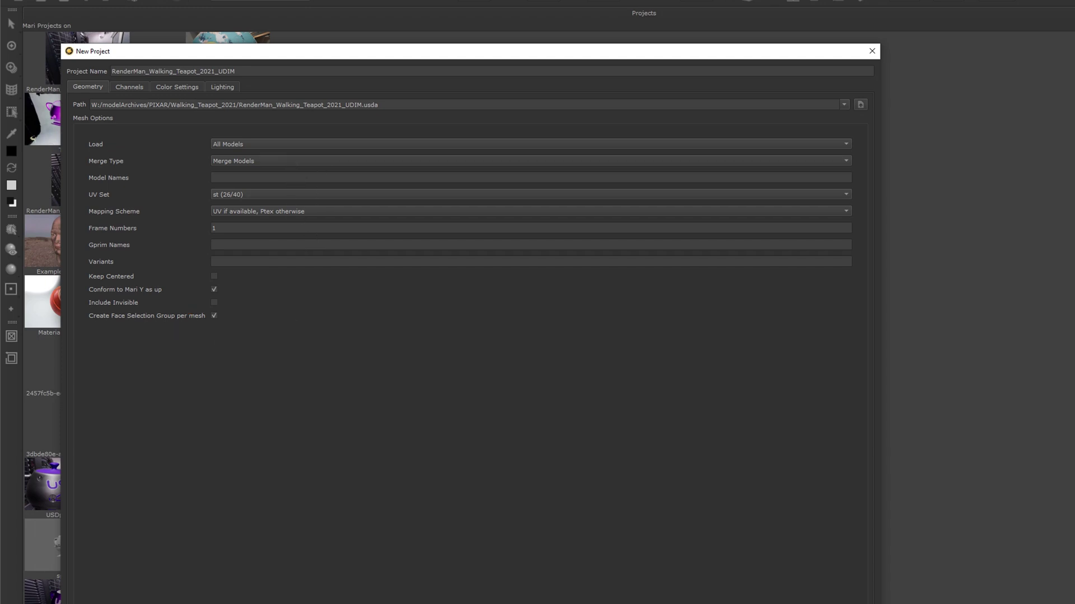
{"action": "left_click", "coordinate": [240, 542]}
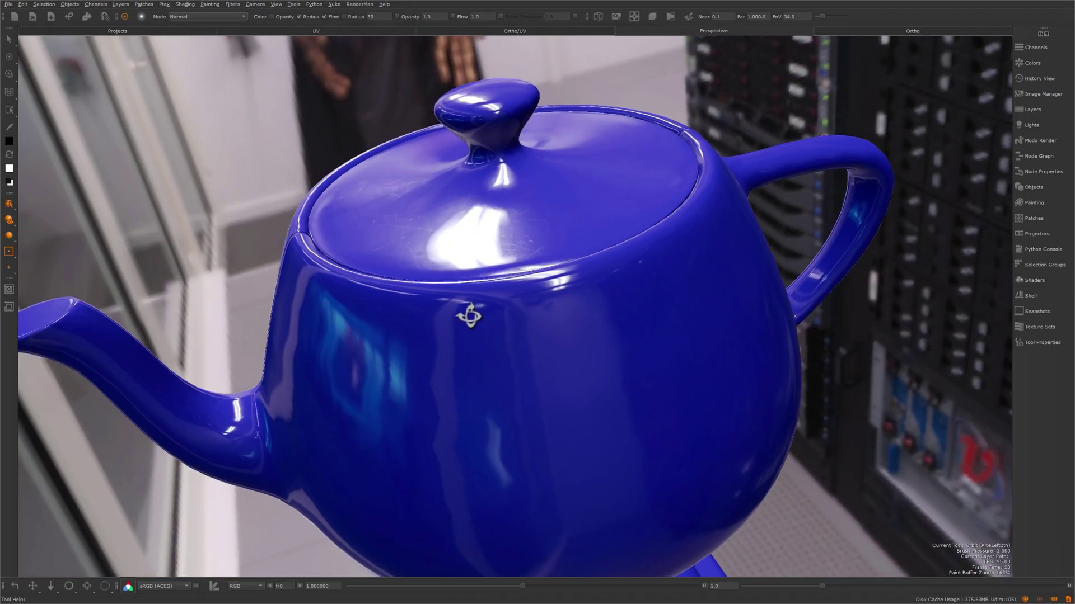
{"action": "left_click_drag", "start_coordinate": [469, 316], "coordinate": [454, 300]}
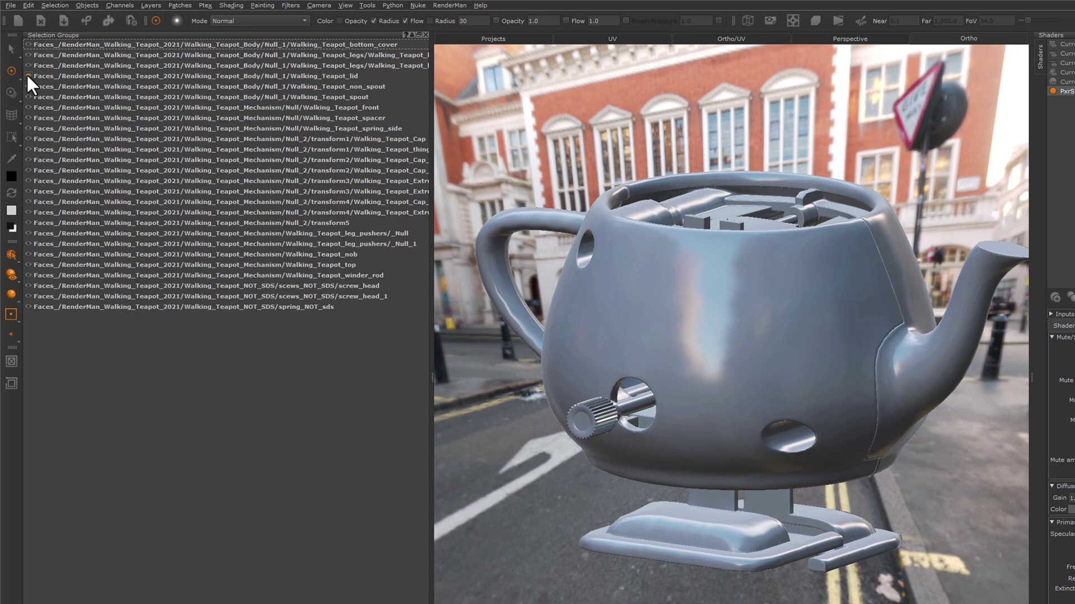
{"action": "left_click_drag", "start_coordinate": [477, 361], "coordinate": [482, 396]}
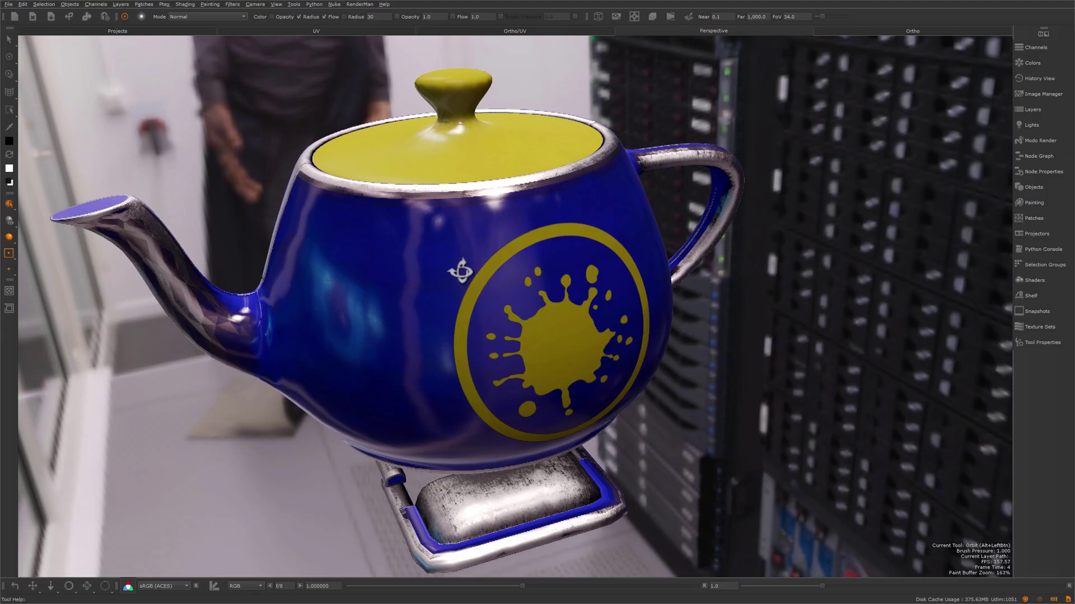
{"action": "left_click_drag", "start_coordinate": [469, 267], "coordinate": [399, 262]}
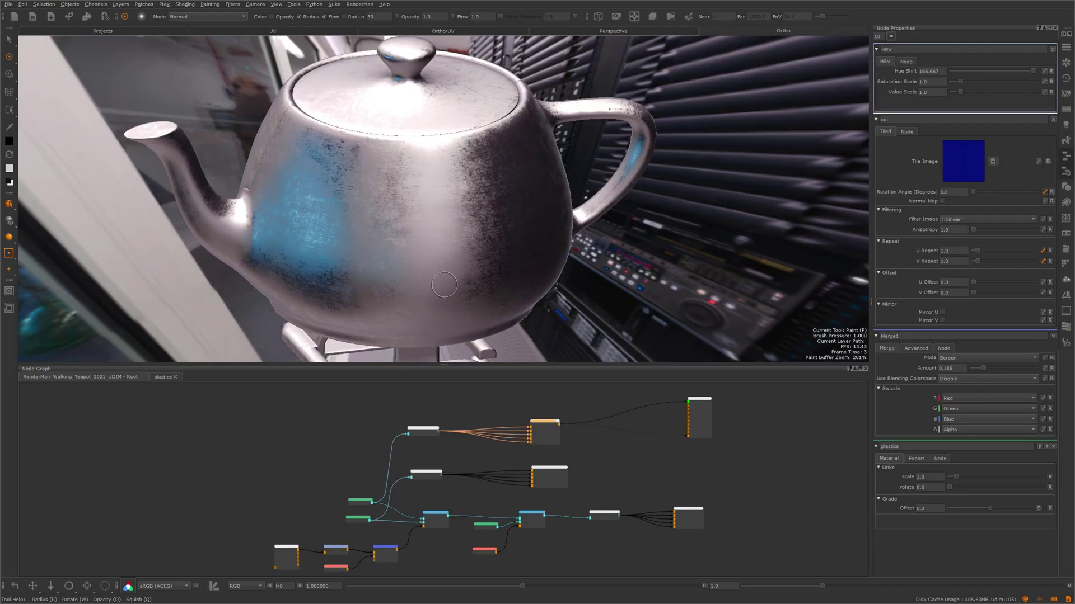
{"action": "left_click_drag", "start_coordinate": [444, 285], "coordinate": [458, 263]}
- Add a material named metal to the USD Look Exporter in the Export Manager
{"action": "key", "text": "ctrl+shift+e"}
{"action": "left_click", "coordinate": [255, 188]}
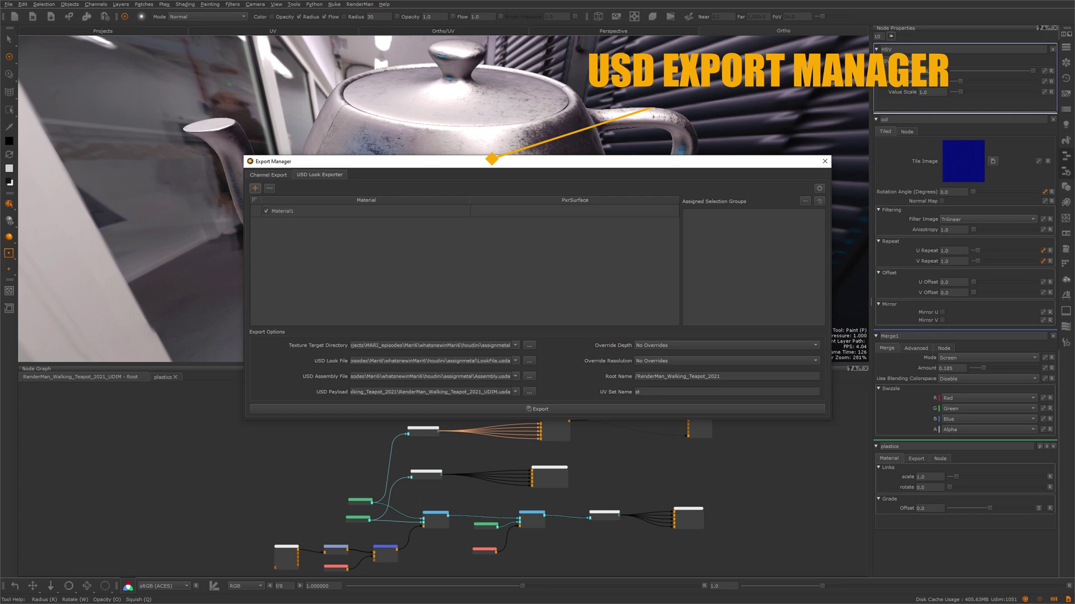
{"action": "double_click", "coordinate": [292, 212]}
{"action": "type", "text": "metal"}
{"action": "key", "text": "Return"}
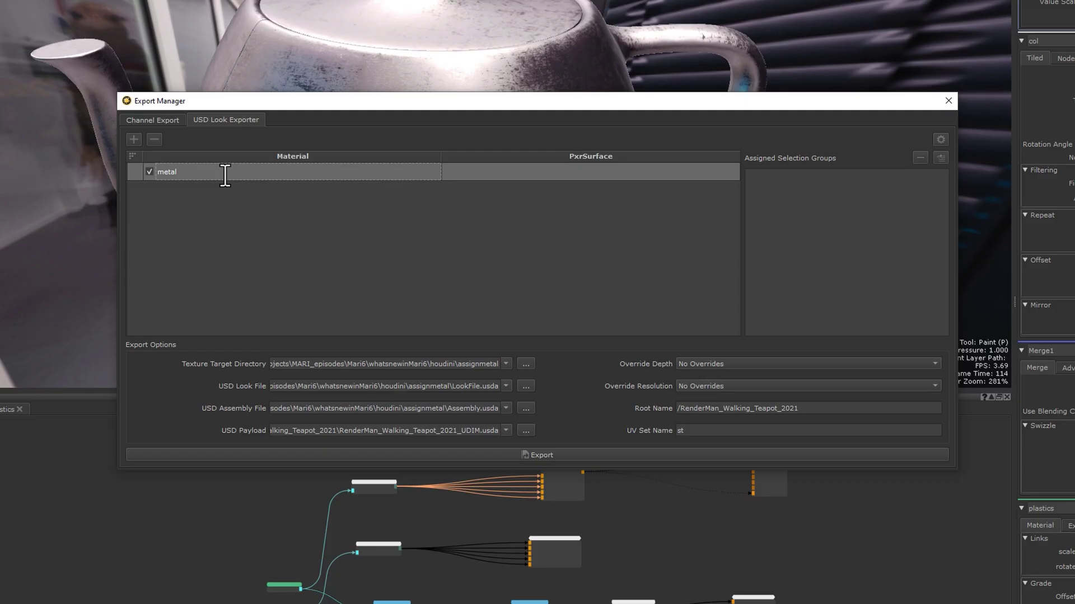
- Set the metal shader as the PxrSurface of the metal material
{"action": "left_click", "coordinate": [729, 172]}
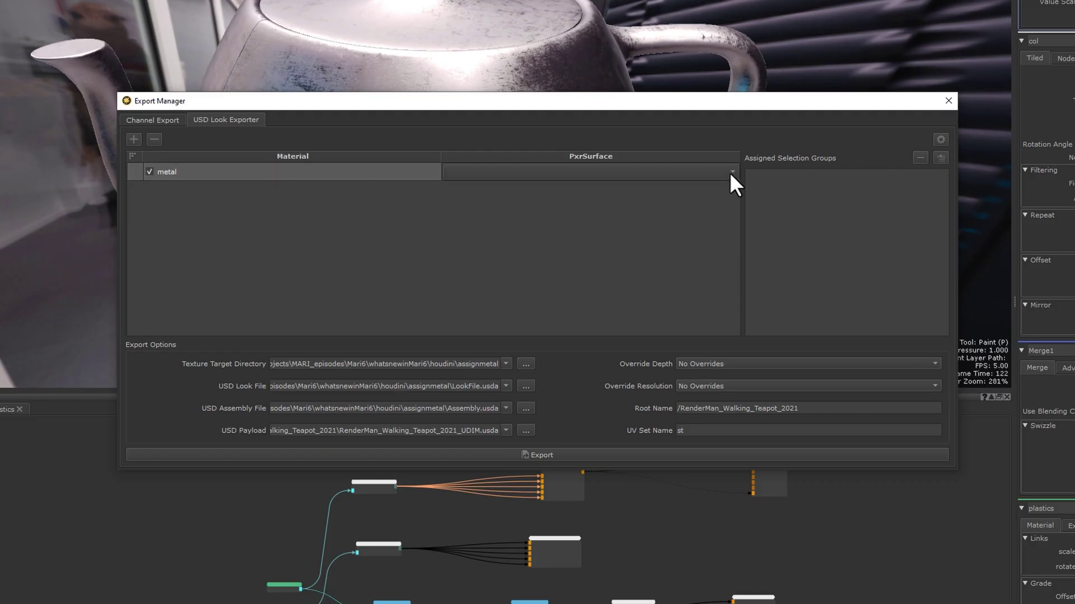
{"action": "left_click", "coordinate": [730, 172]}
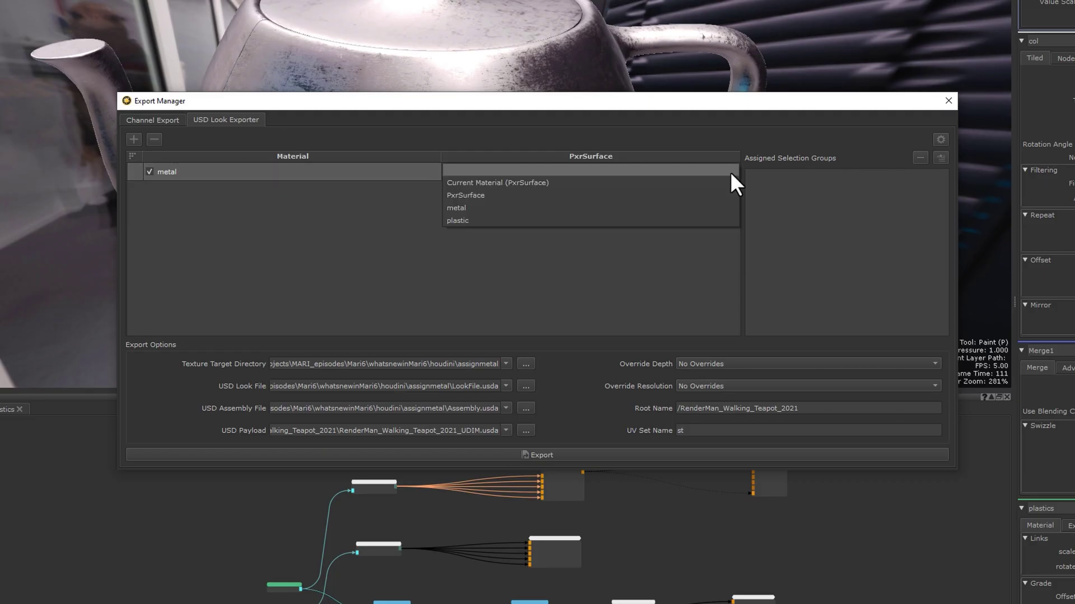
{"action": "left_click", "coordinate": [549, 208]}
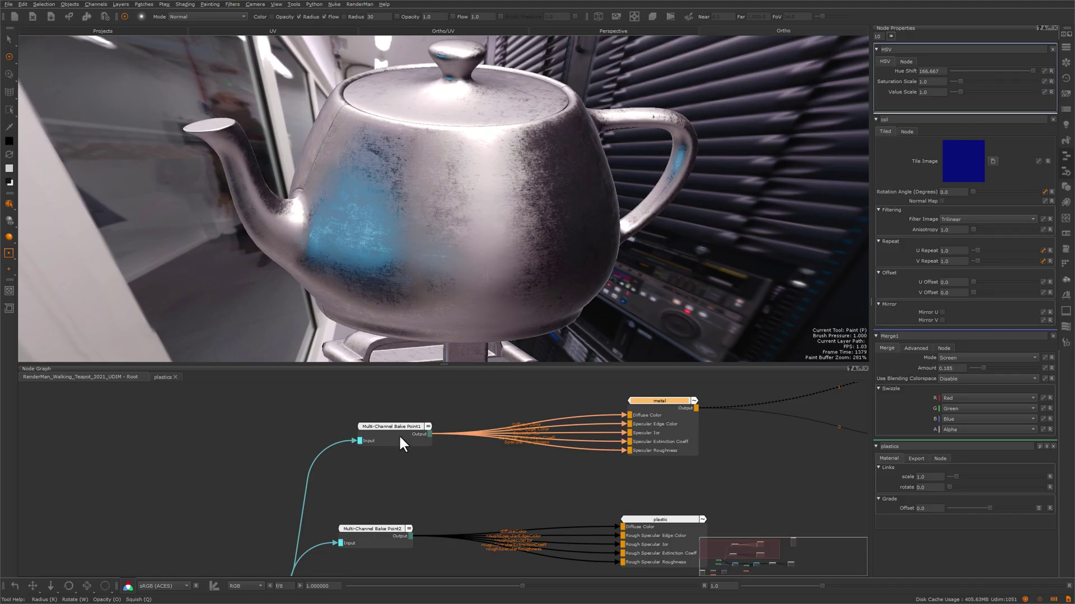
- Move the Multi-Channel Bake Point1 node slightly farther away from the metal shader node
{"action": "left_click_drag", "start_coordinate": [400, 436], "coordinate": [387, 435]}
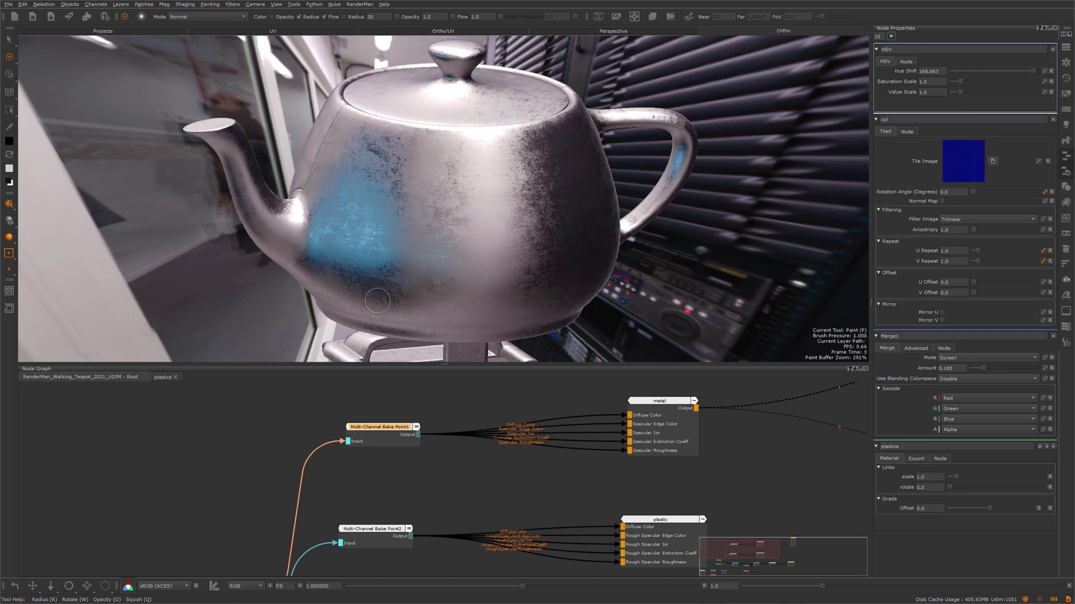
- Assign all the project selection groups to the metal material in the Export Manager
{"action": "left_click", "coordinate": [105, 16]}
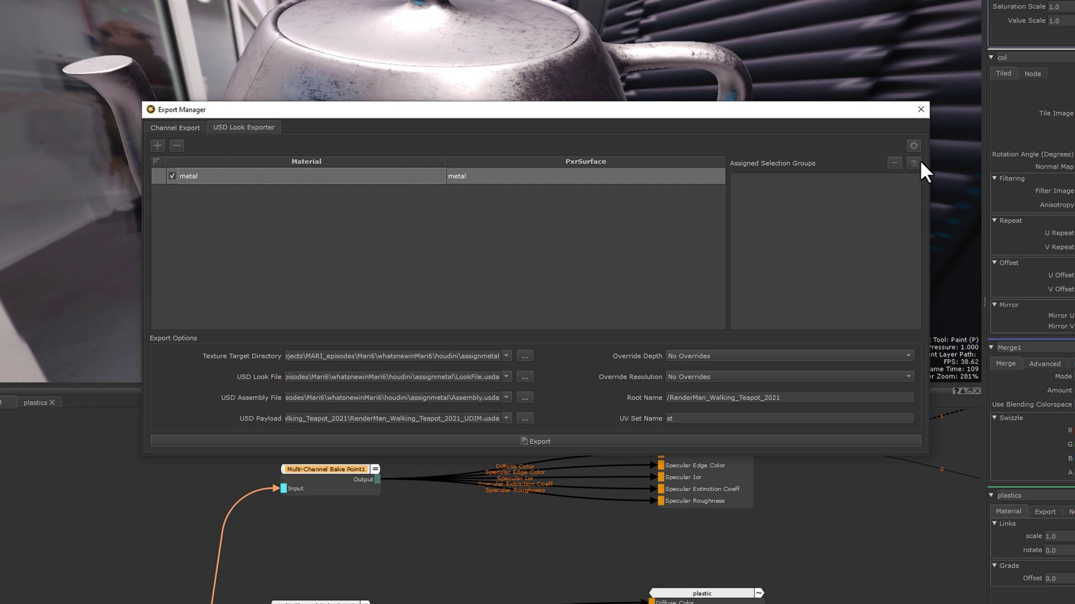
{"action": "left_click", "coordinate": [914, 163]}
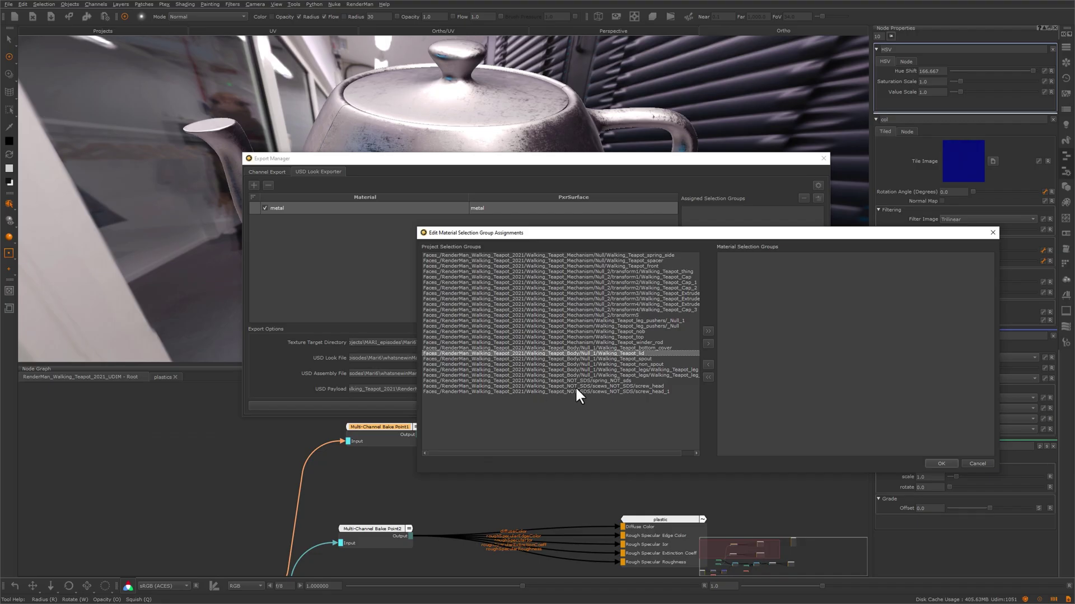
{"action": "left_click", "coordinate": [584, 386], "text": "shift"}
{"action": "left_click", "coordinate": [640, 392], "text": "shift"}
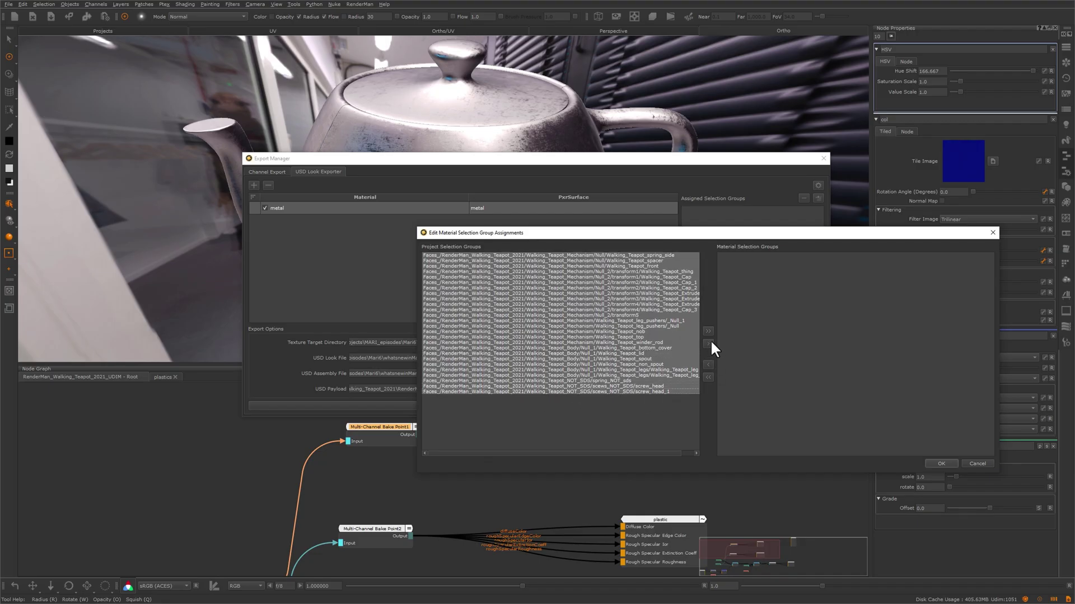
{"action": "left_click", "coordinate": [707, 344]}
{"action": "left_click", "coordinate": [708, 365]}
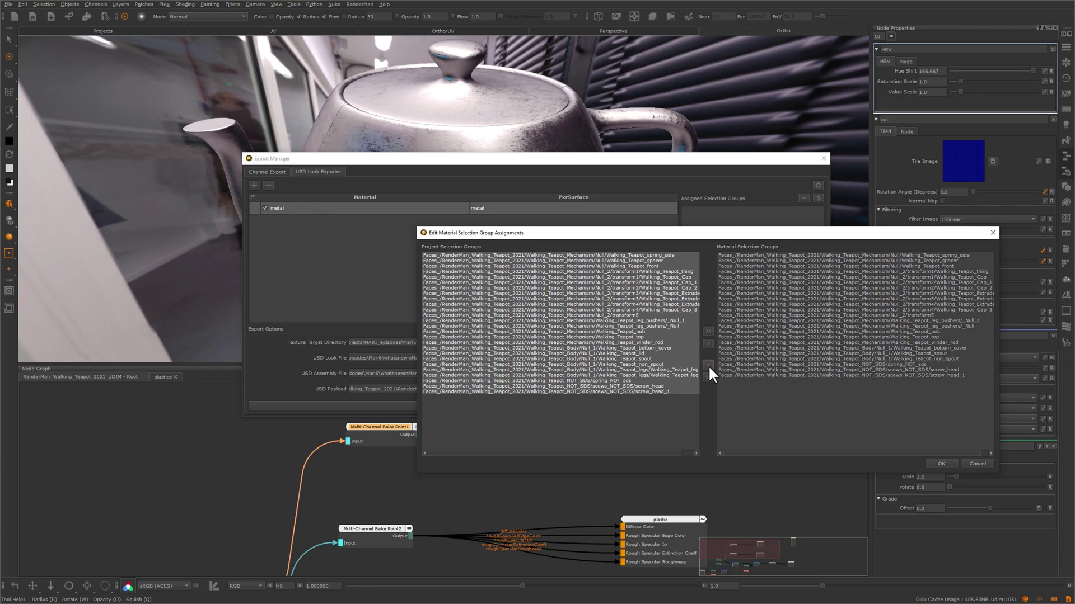
{"action": "left_click", "coordinate": [934, 462]}
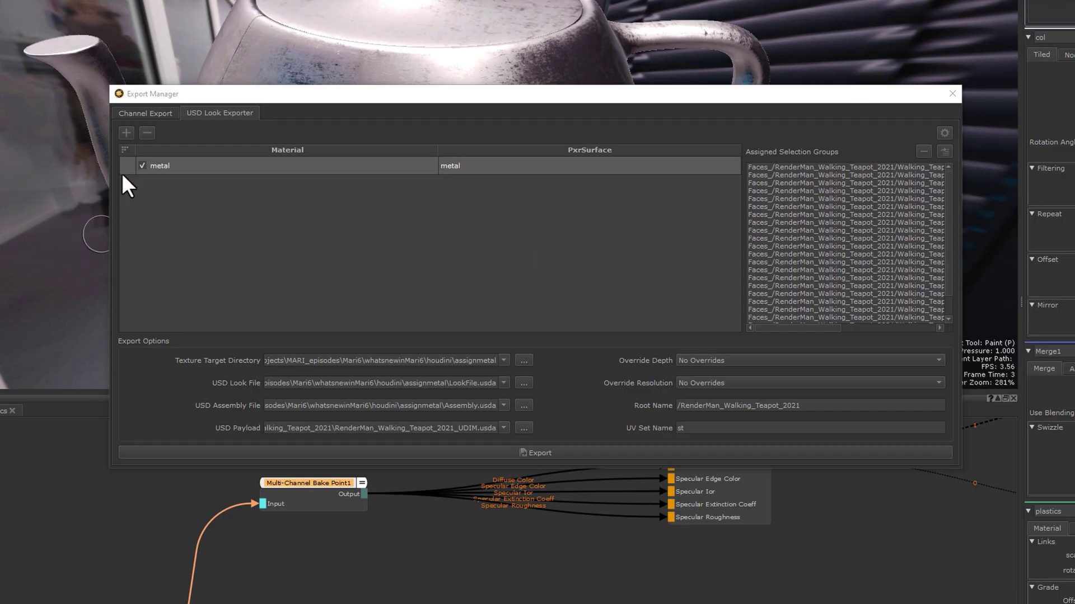
- Add a second export material named plastic and set its PxrSurface to the plastic shader
{"action": "left_click", "coordinate": [126, 133]}
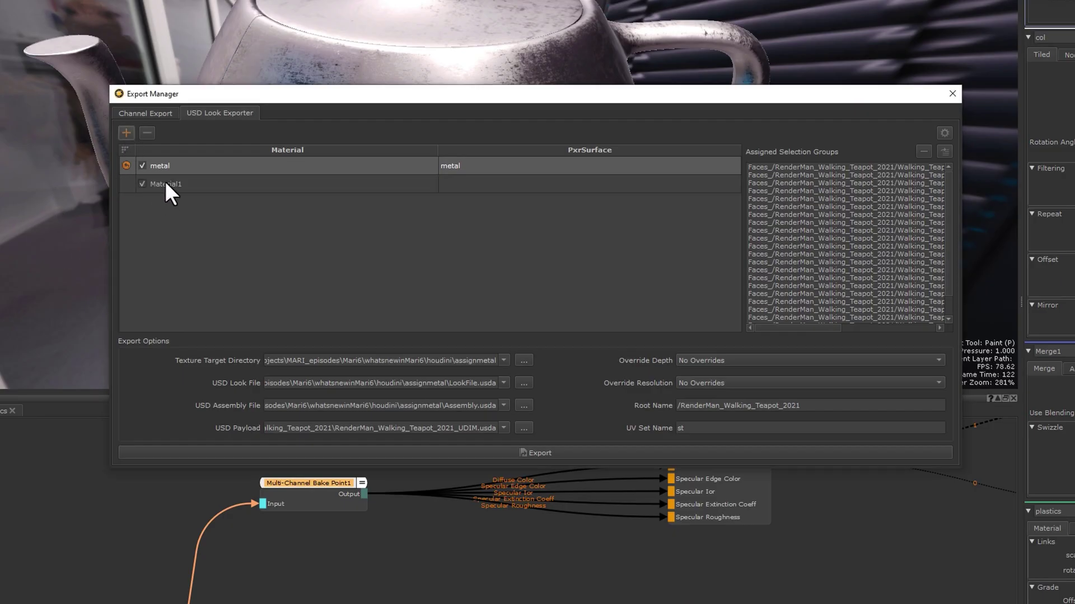
{"action": "left_click", "coordinate": [454, 184]}
{"action": "left_click", "coordinate": [458, 233]}
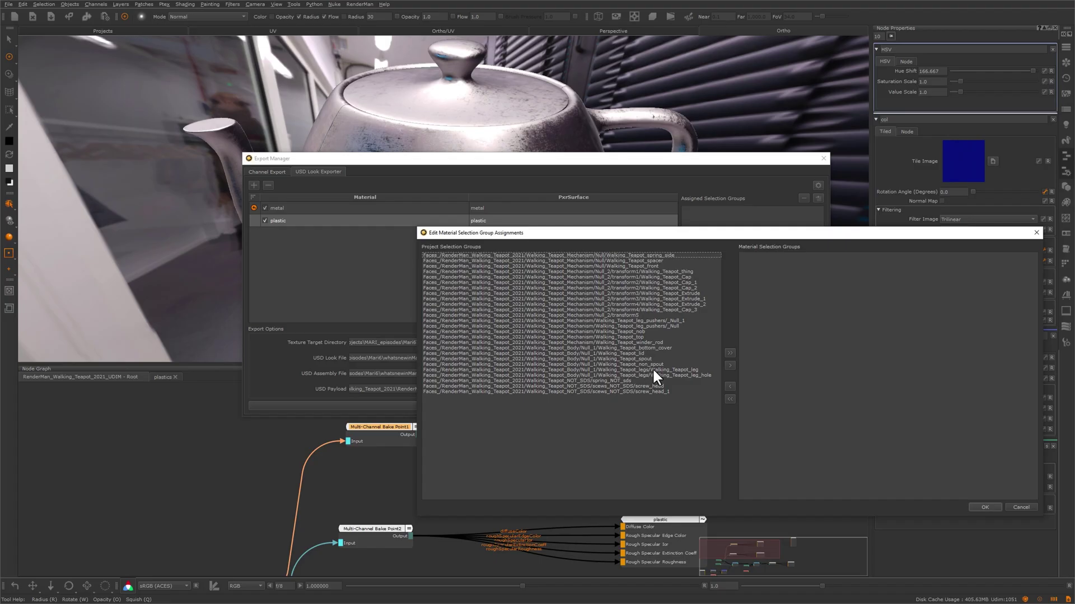
- Assign the teapot's lid, leg and leg_hole selection groups to the plastic material
{"action": "left_click", "coordinate": [653, 369], "text": "ctrl"}
{"action": "left_click", "coordinate": [654, 375], "text": "ctrl"}
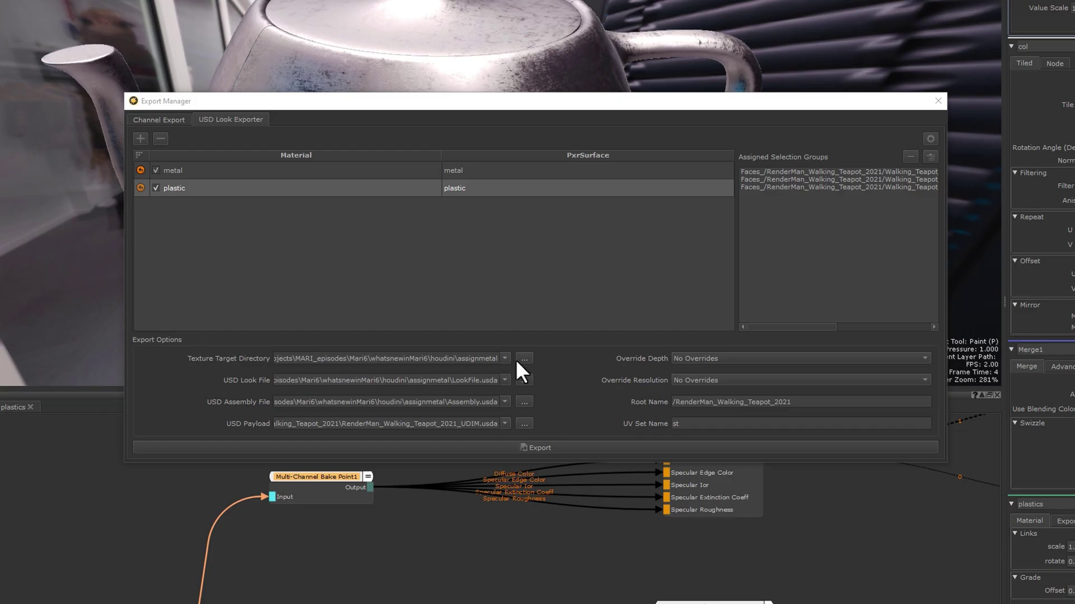
- Direct the texture, LookFile.usda and Assembly.usda exports to the houdini USDAssignments folder and choose RenderMan_Walking_Teapot_2021_UDIM.usda as the USD payload
{"action": "left_click", "coordinate": [520, 359]}
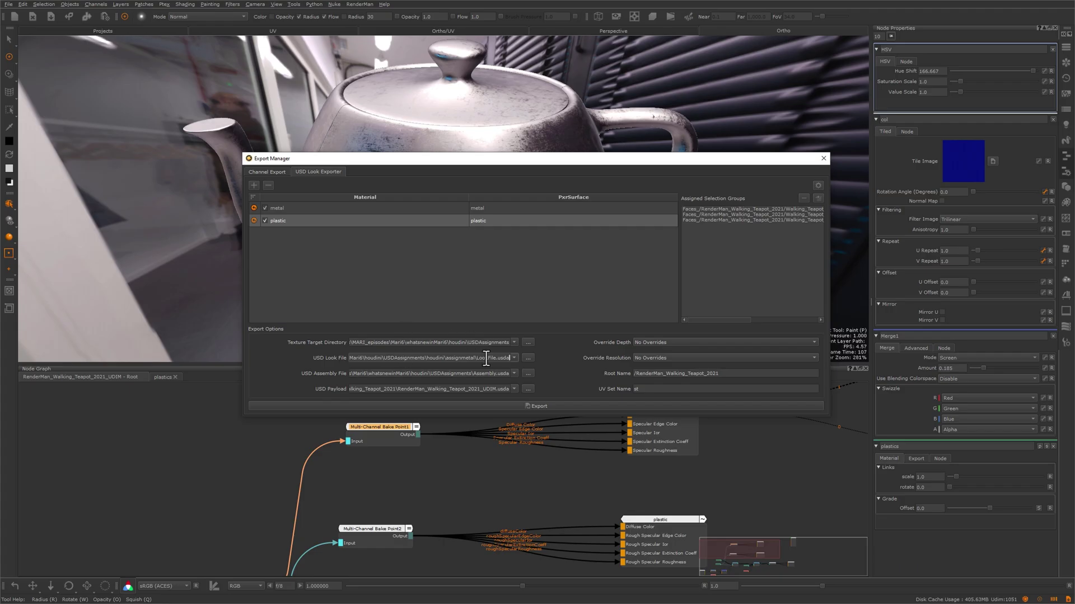
{"action": "left_click_drag", "start_coordinate": [471, 374], "coordinate": [363, 374]}
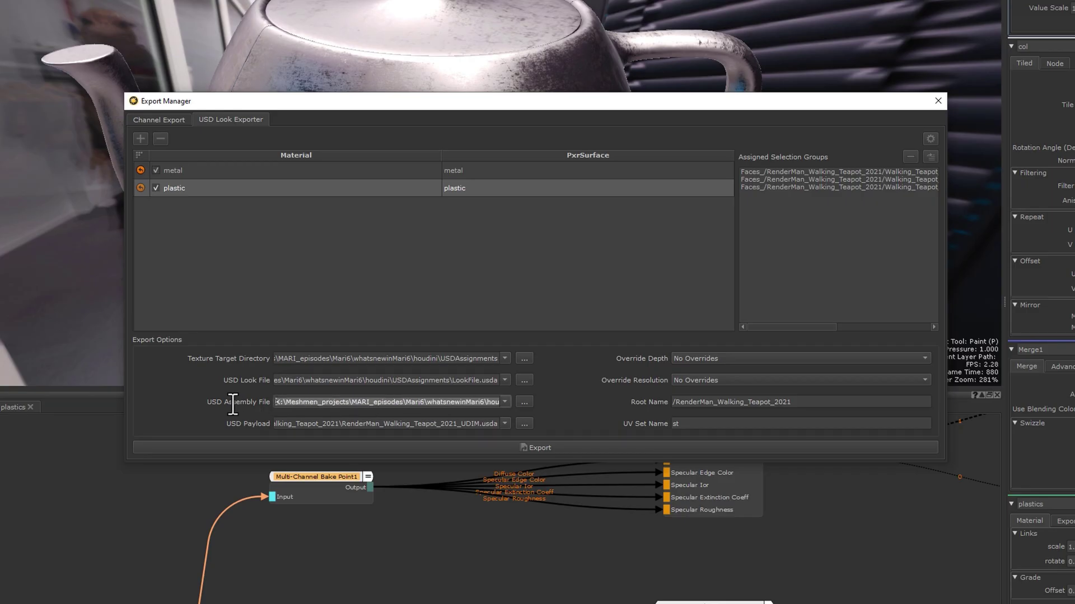
{"action": "key", "text": "ctrl+v"}
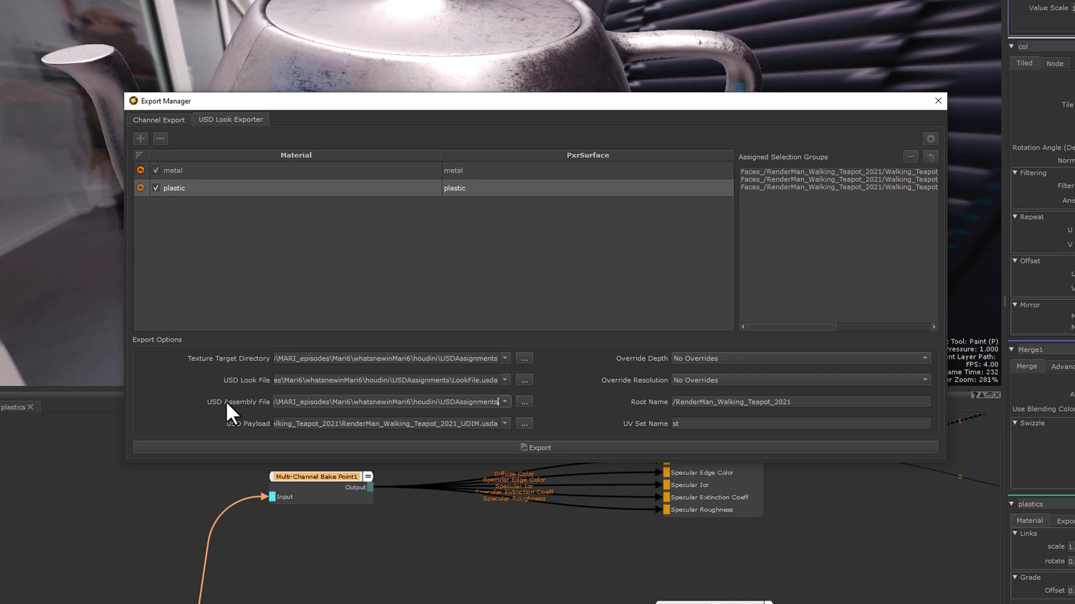
{"action": "type", "text": "Assembly.usda"}
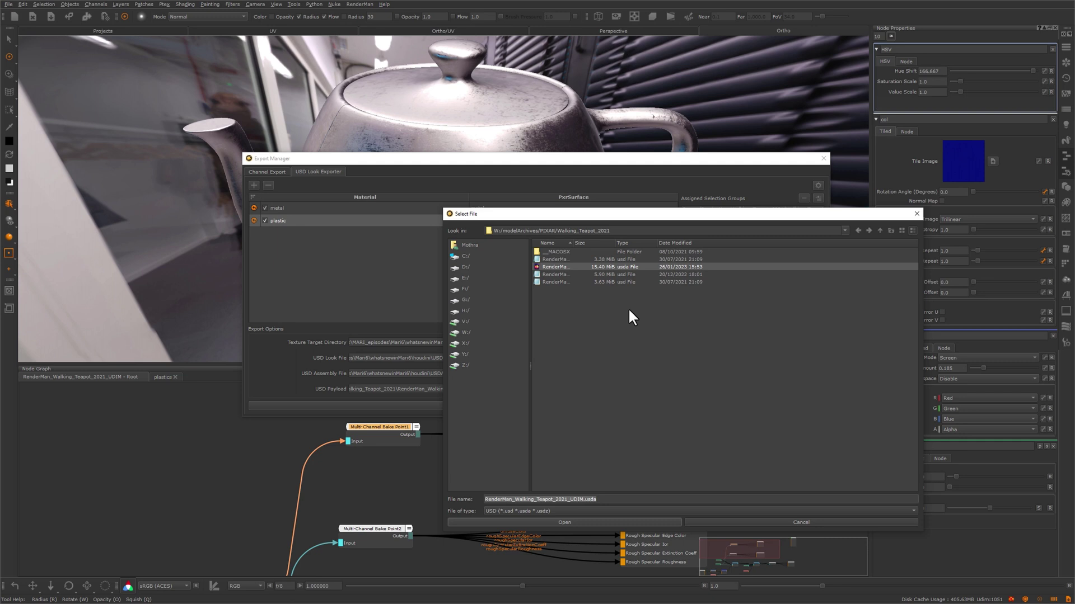
{"action": "left_click", "coordinate": [554, 267]}
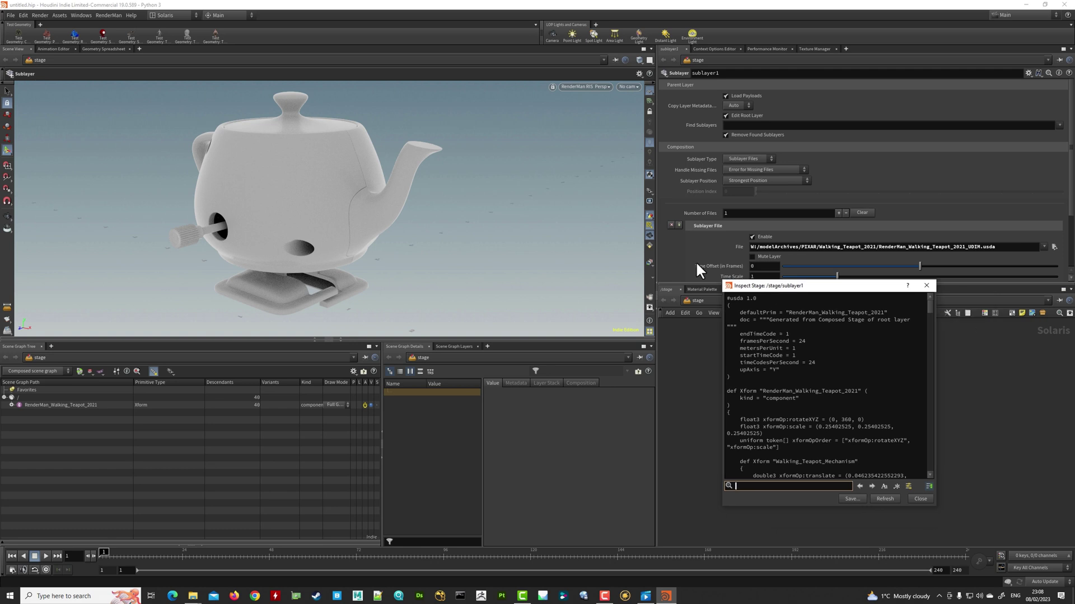
- In Houdini, inspect the sublayer1 stage text for the teapot's root prim name
{"action": "left_click_drag", "start_coordinate": [776, 283], "coordinate": [413, 159]}
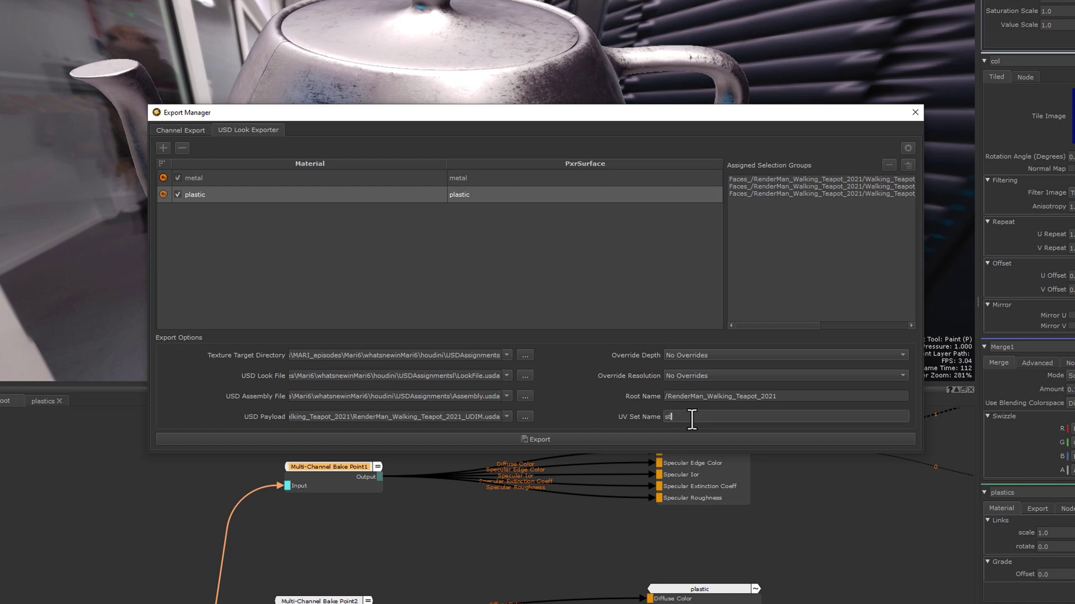
- In Mari, export the metal and plastic USD look with root name /RenderMan_Walking_Teapot_2021 and UV set name st
{"action": "left_click", "coordinate": [537, 439]}
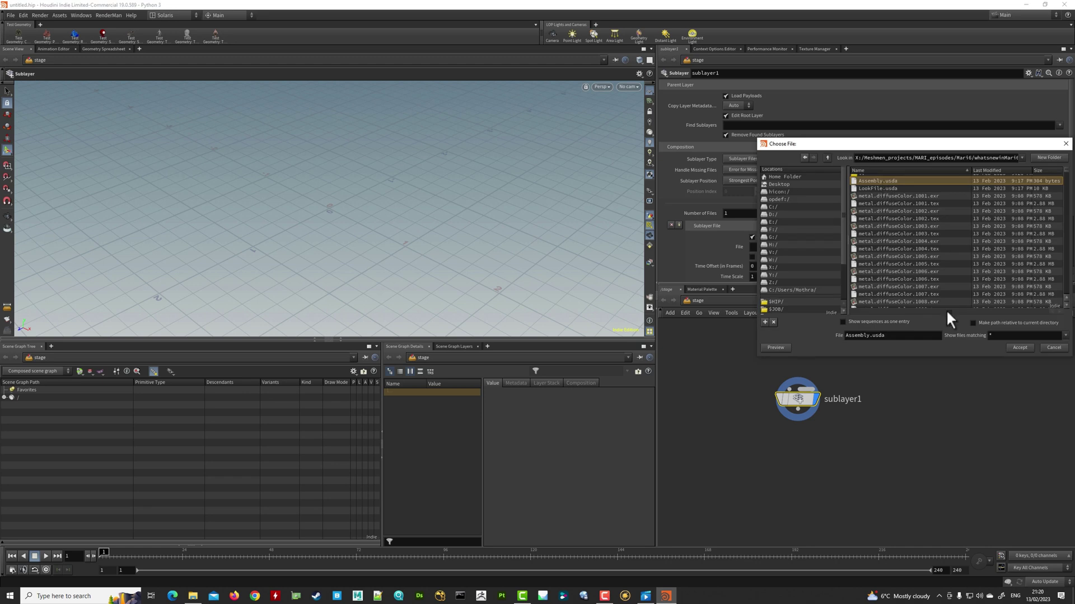
- In Houdini, load the exported Assembly.usda into the sublayer1 node
{"action": "left_click", "coordinate": [1020, 348]}
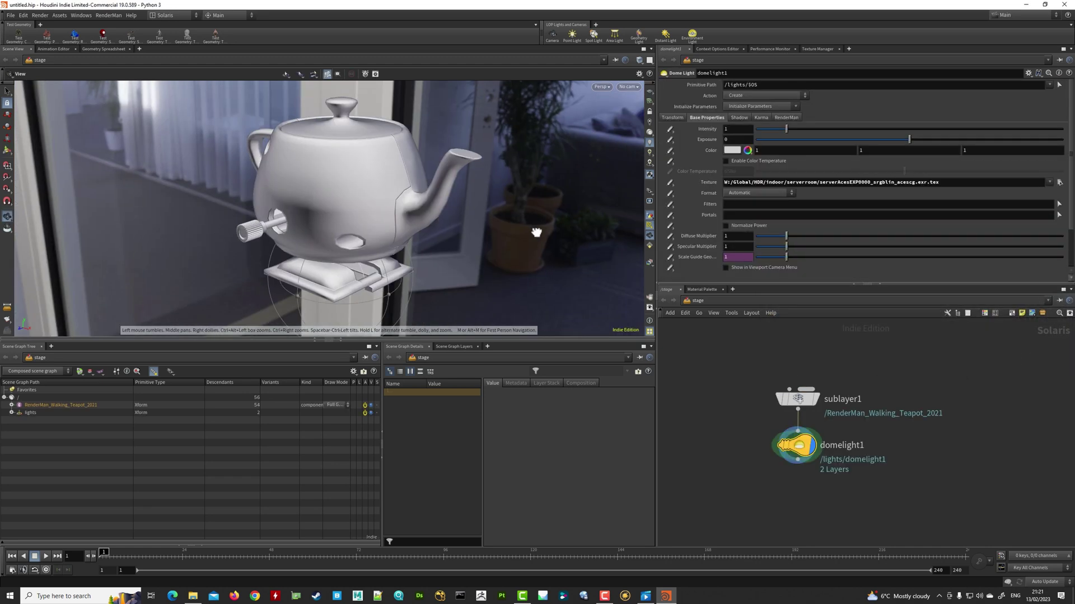
- Switch the viewport renderer to RenderMan RIS and examine the teapot with its assigned materials
{"action": "key", "text": "Return"}
{"action": "left_click", "coordinate": [601, 87]}
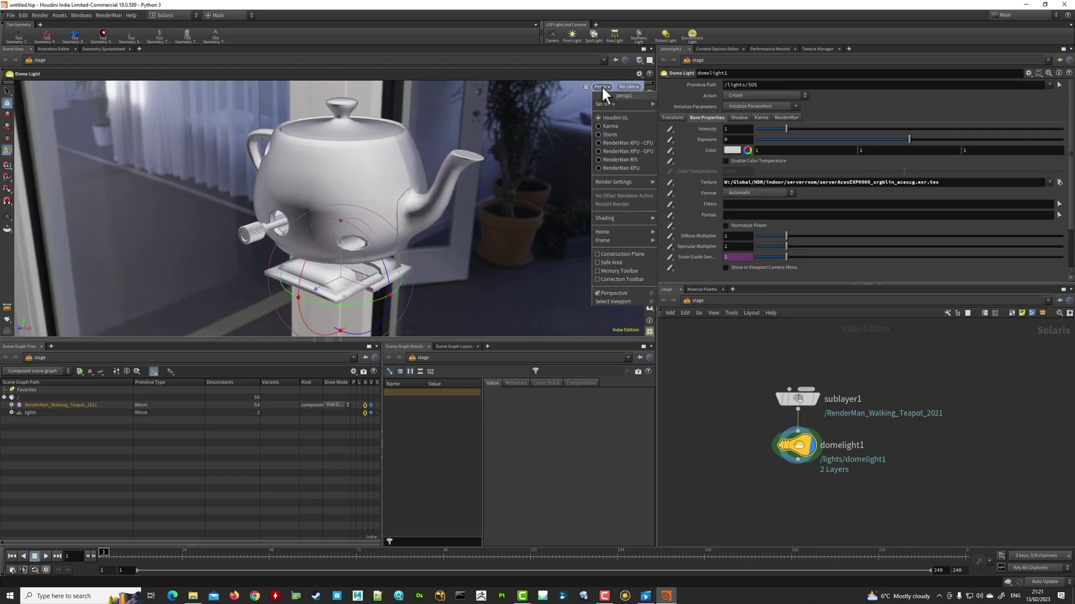
{"action": "left_click", "coordinate": [617, 162]}
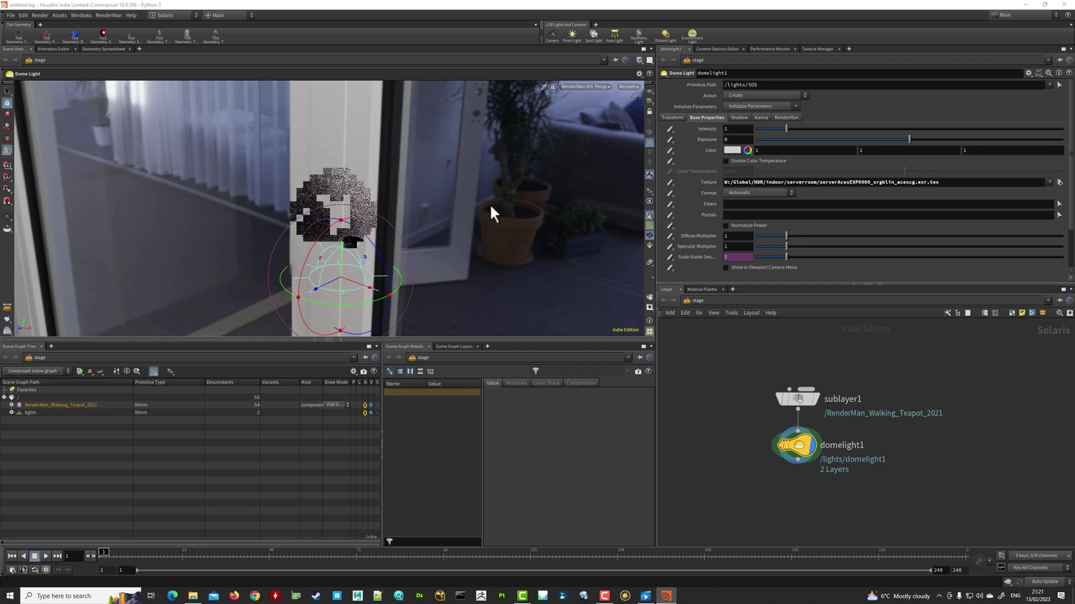
{"action": "key", "text": "Escape"}
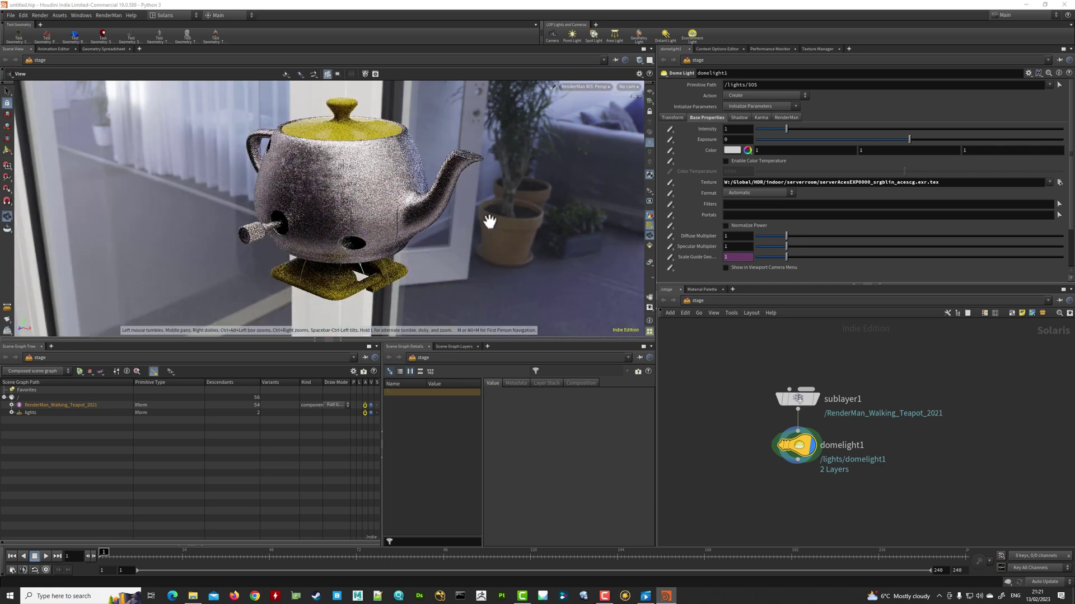
{"action": "left_click_drag", "start_coordinate": [485, 237], "coordinate": [451, 236]}
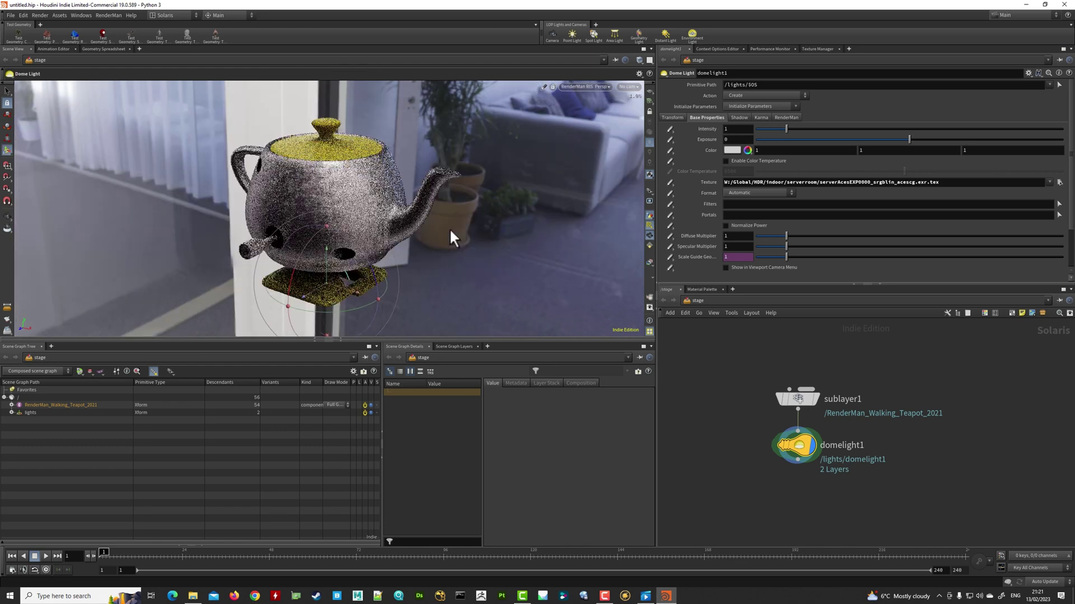
{"action": "key", "text": "Return"}
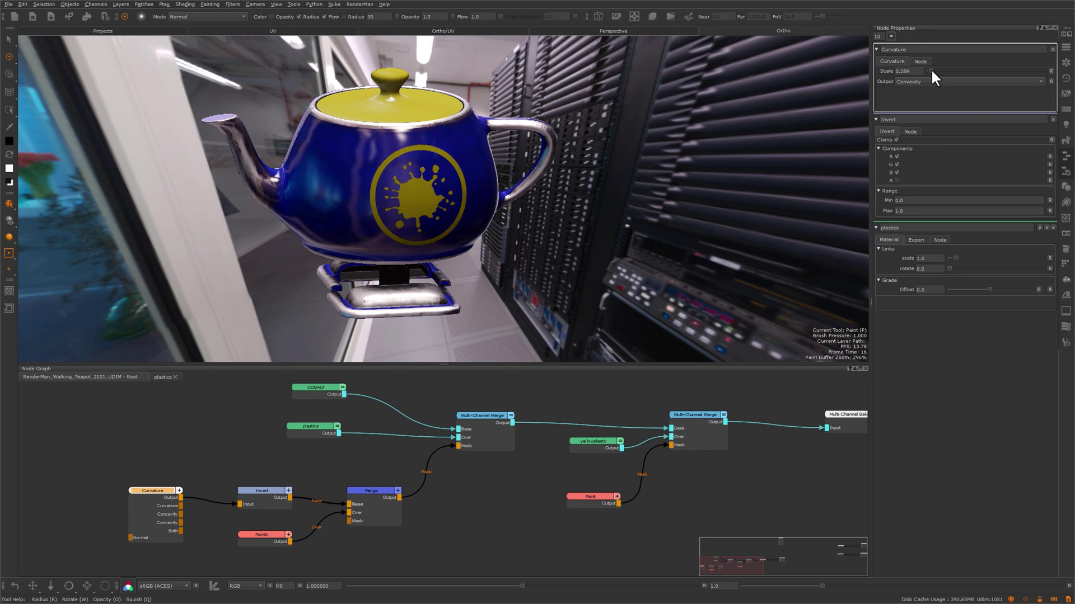
- Adjust the Curvature node's scale, pick the yellow plastic material node, and select the Multi-Channel Merge that combines it
{"action": "left_click_drag", "start_coordinate": [934, 71], "coordinate": [933, 69]}
{"action": "left_click_drag", "start_coordinate": [603, 444], "coordinate": [597, 443]}
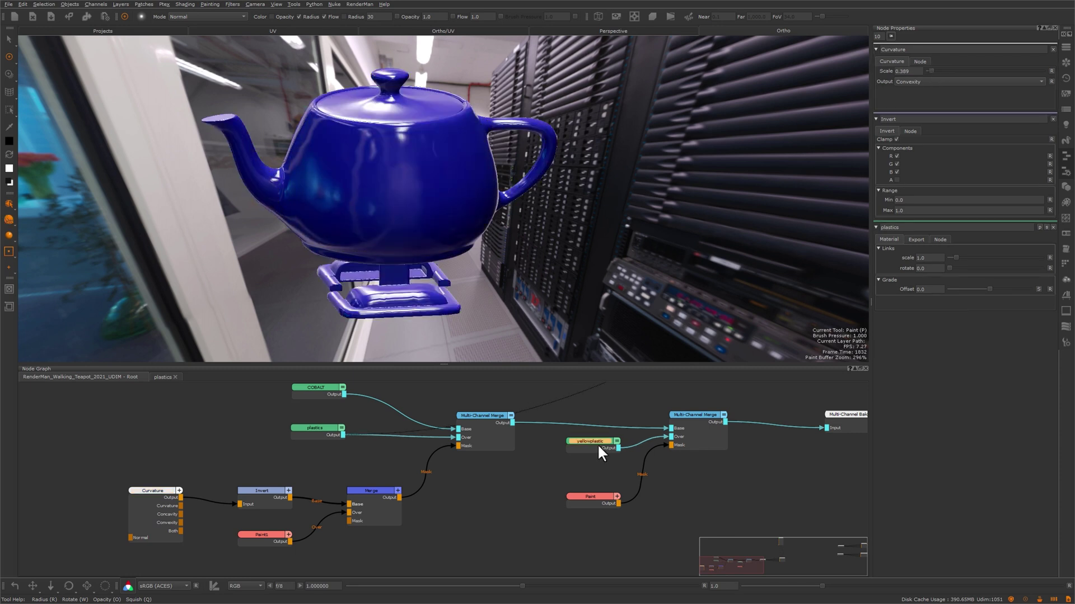
{"action": "left_click", "coordinate": [697, 416]}
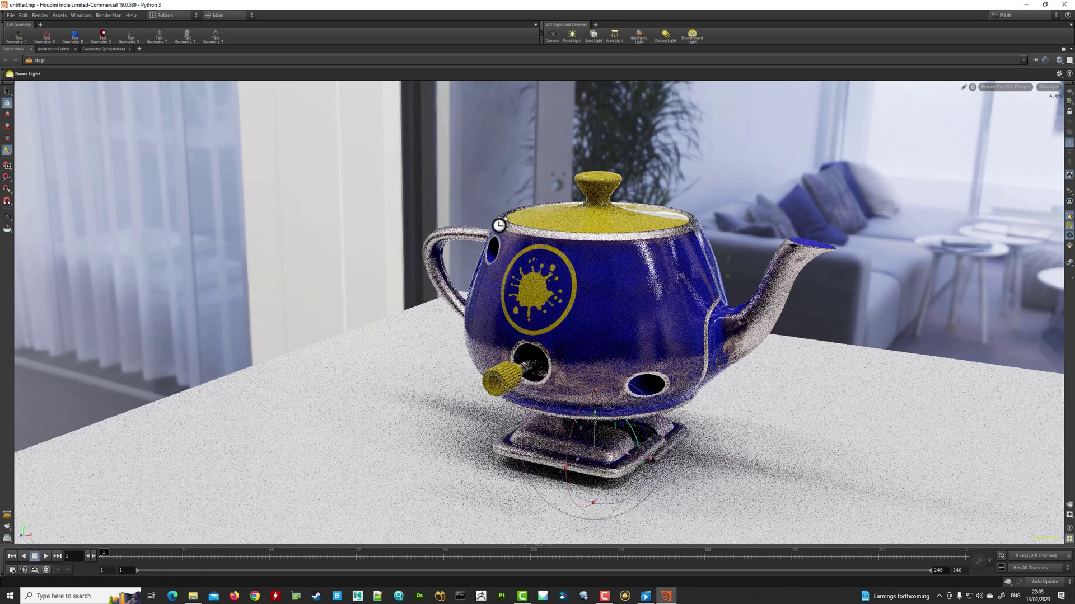
- Switch to Houdini and rotate the dome light around the rendered teapot
{"action": "left_click_drag", "start_coordinate": [498, 226], "coordinate": [474, 228]}
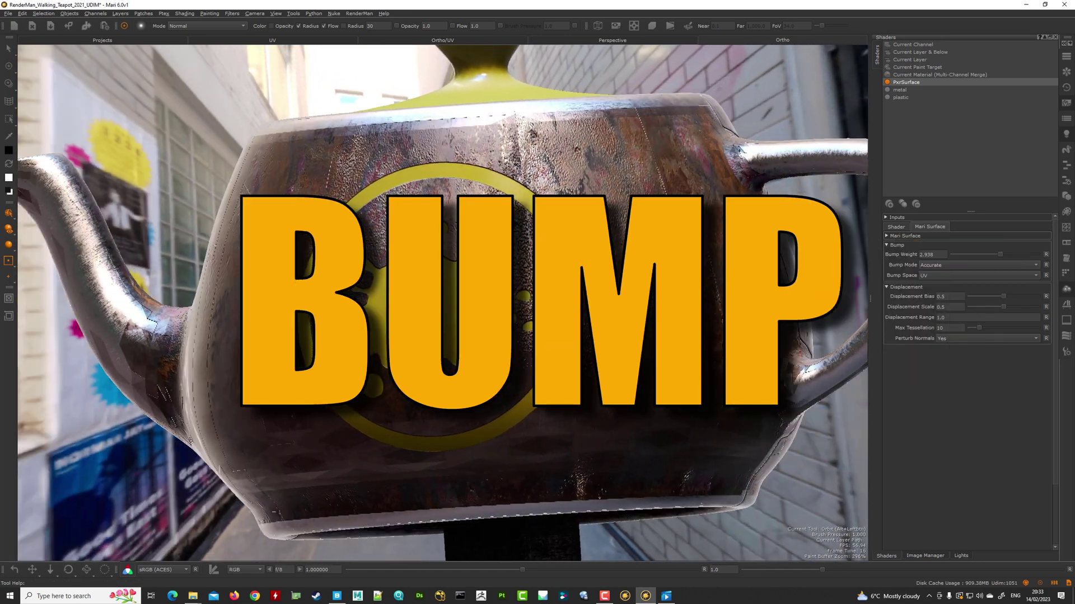
- In Mari, compare the PxrSurface shader's Shader and Mari Surface settings, including Bump and Displacement, and examine the bumped teapot
{"action": "scroll", "coordinate": [463, 316], "scroll_direction": "down", "scroll_amount": 5}
{"action": "left_click_drag", "start_coordinate": [392, 314], "coordinate": [638, 312], "text": "alt"}
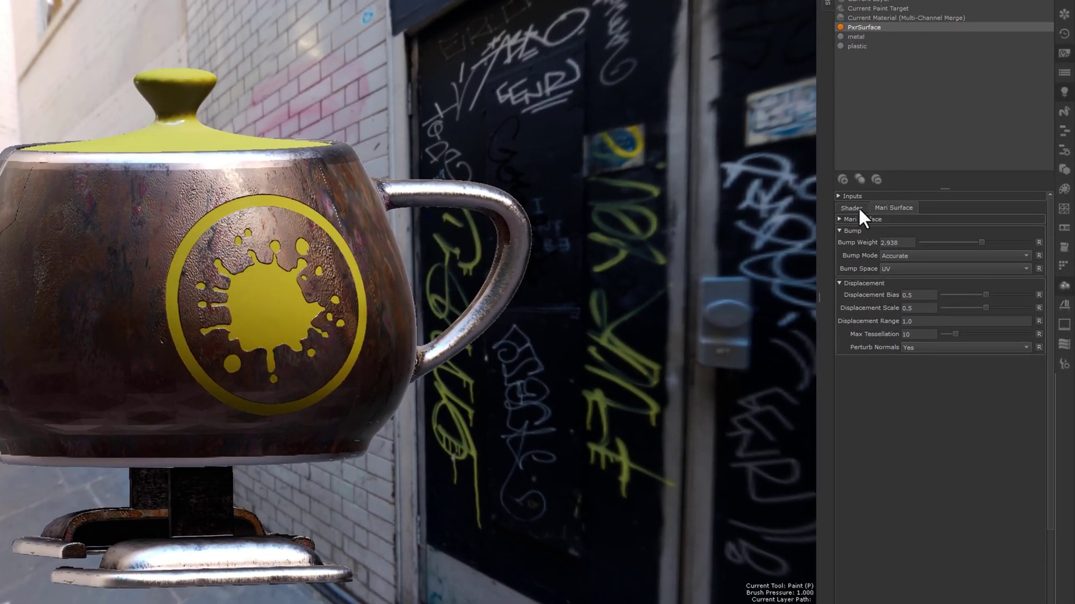
{"action": "left_click", "coordinate": [852, 207]}
{"action": "left_click", "coordinate": [890, 207]}
{"action": "left_click", "coordinate": [853, 207]}
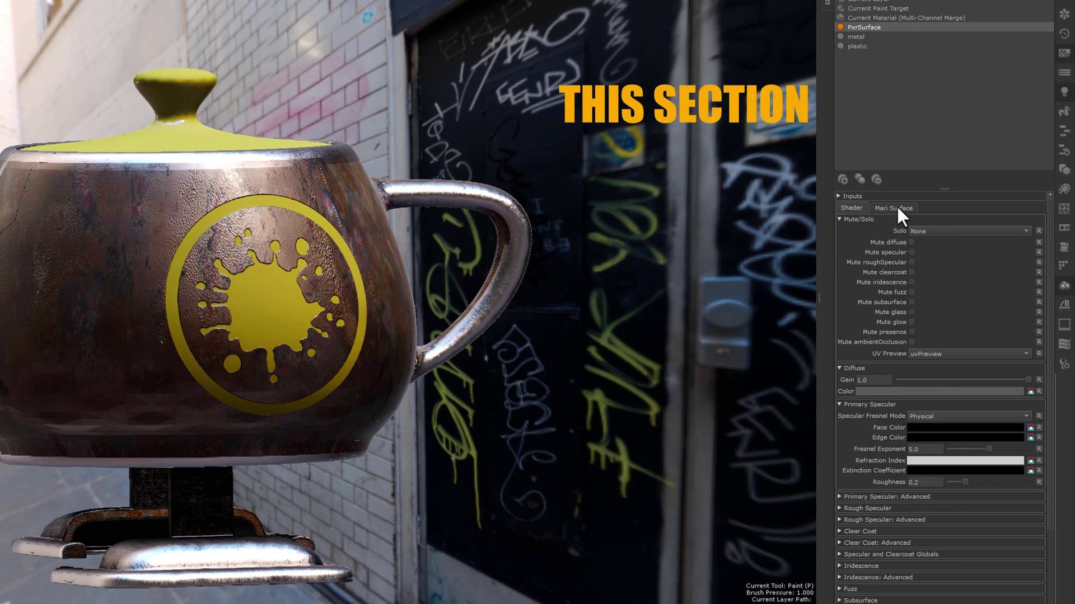
{"action": "left_click", "coordinate": [896, 207]}
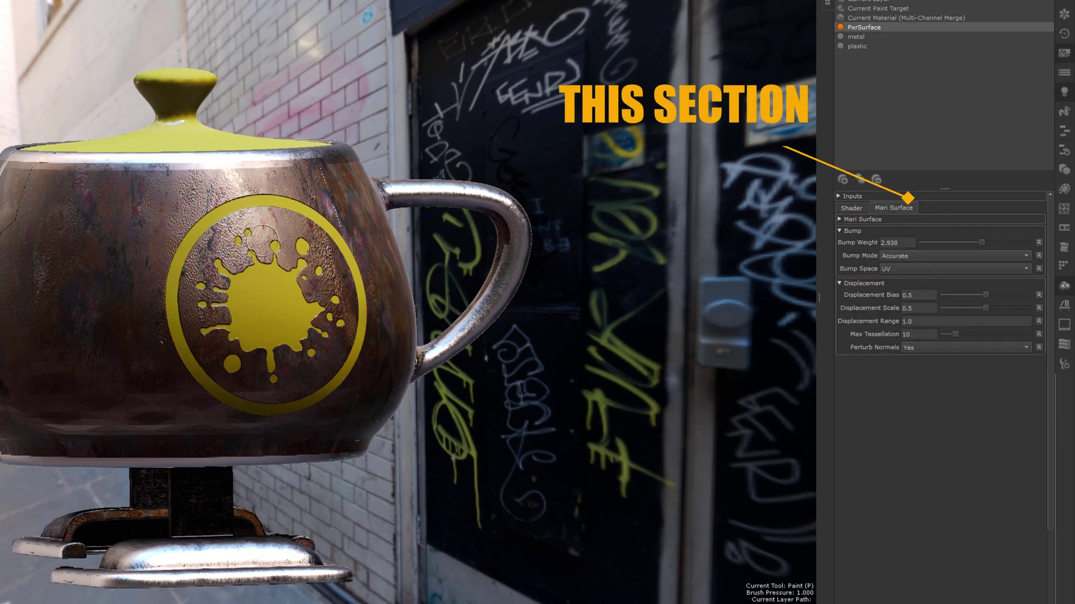
{"action": "left_click_drag", "start_coordinate": [262, 233], "coordinate": [215, 147], "text": "alt"}
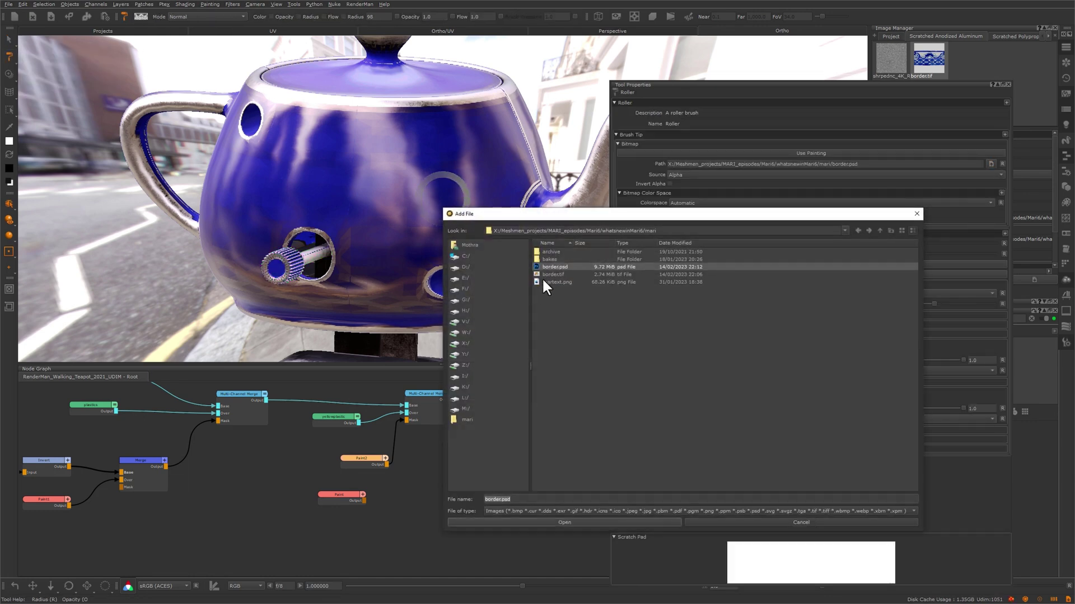
- Load border.psd as the Roller brush tip bitmap with its source set to Alpha
{"action": "double_click", "coordinate": [557, 266]}
{"action": "left_click", "coordinate": [683, 174]}
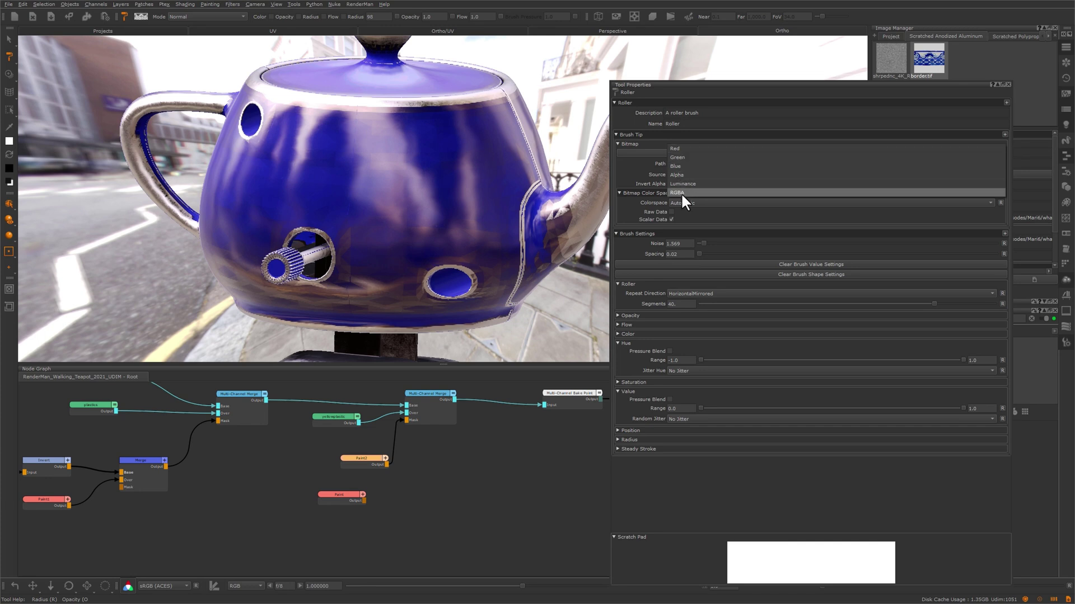
{"action": "left_click", "coordinate": [680, 173]}
- Set the Roller's repeat direction to Vertical and try a border stroke across the teapot body
{"action": "left_click", "coordinate": [693, 292]}
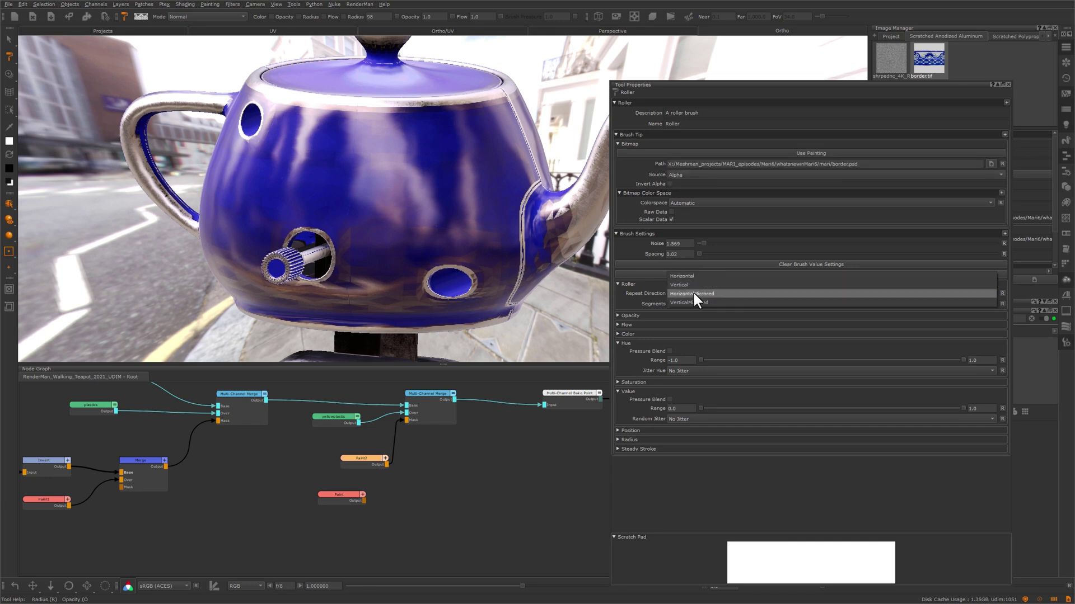
{"action": "left_click", "coordinate": [690, 284]}
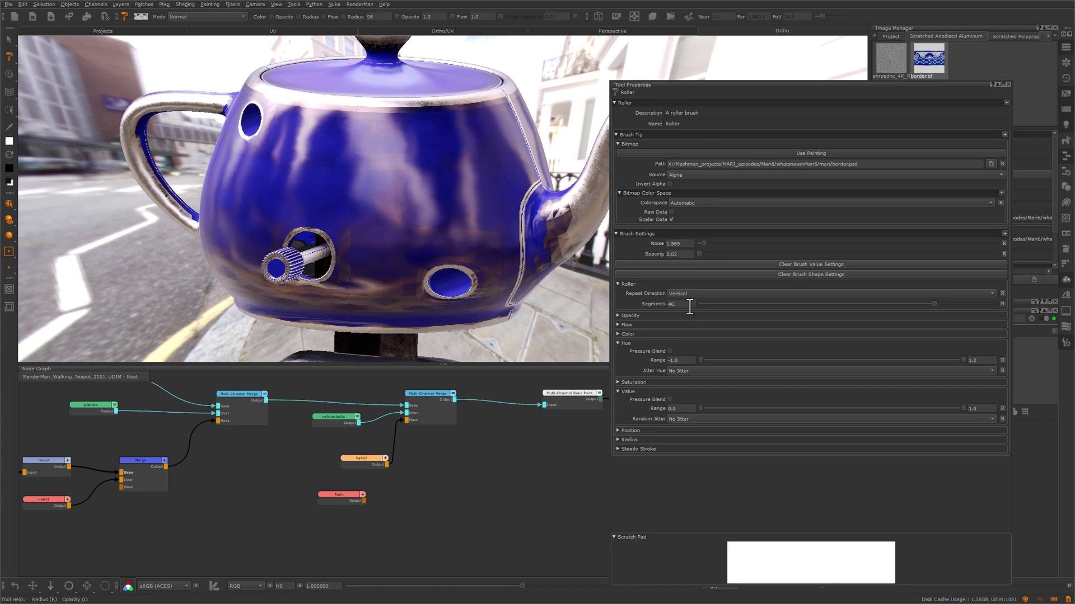
{"action": "left_click_drag", "start_coordinate": [241, 216], "coordinate": [519, 232]}
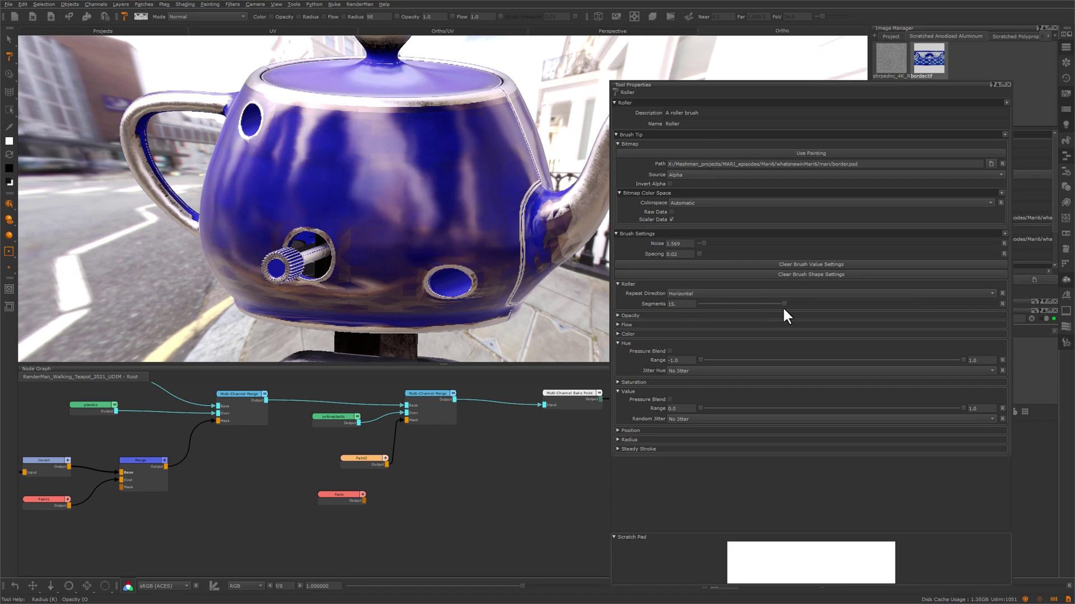
- Reduce the Roller's segments with the Horizontal repeat direction and paint border strokes across the teapot body
{"action": "left_click_drag", "start_coordinate": [782, 307], "coordinate": [728, 307]}
{"action": "left_click_drag", "start_coordinate": [358, 184], "coordinate": [497, 184]}
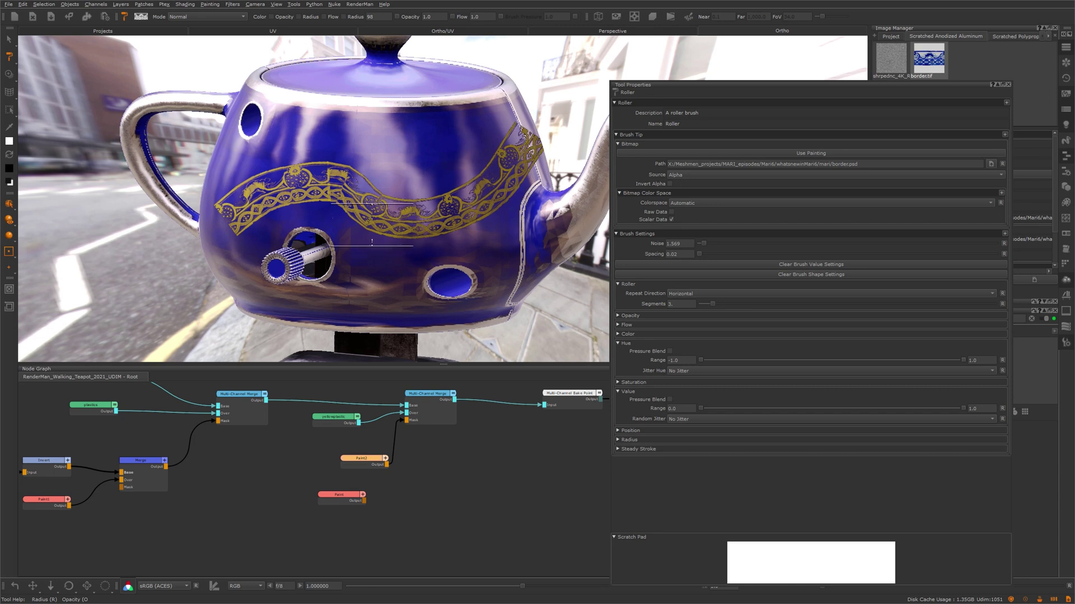
{"action": "mouse_move", "coordinate": [230, 215]}
{"action": "left_mouse_down"}
{"action": "mouse_move", "coordinate": [554, 193]}
{"action": "mouse_move", "coordinate": [566, 224]}
{"action": "left_mouse_up"}
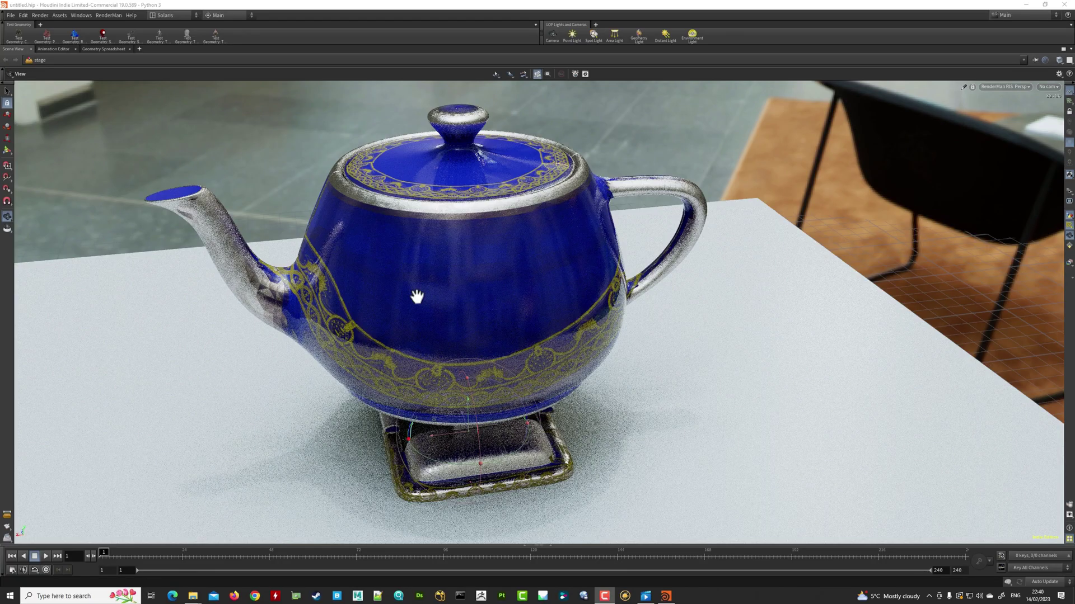
- In Houdini, rotate the dome light around the teapot to examine the painted gold border
{"action": "left_click_drag", "start_coordinate": [416, 296], "coordinate": [430, 298]}
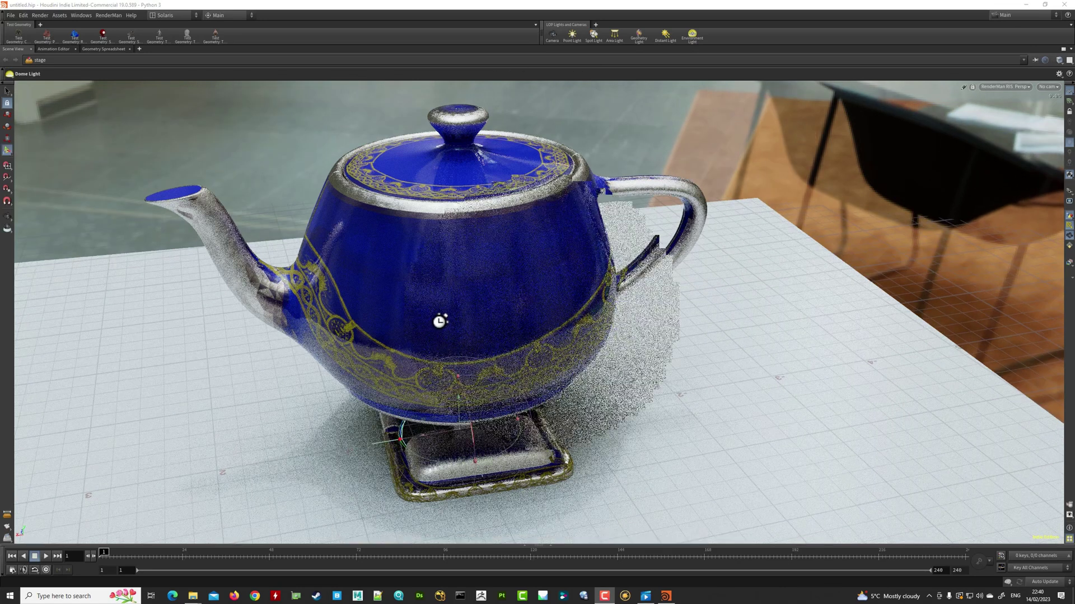
{"action": "left_click_drag", "start_coordinate": [442, 317], "coordinate": [451, 336]}
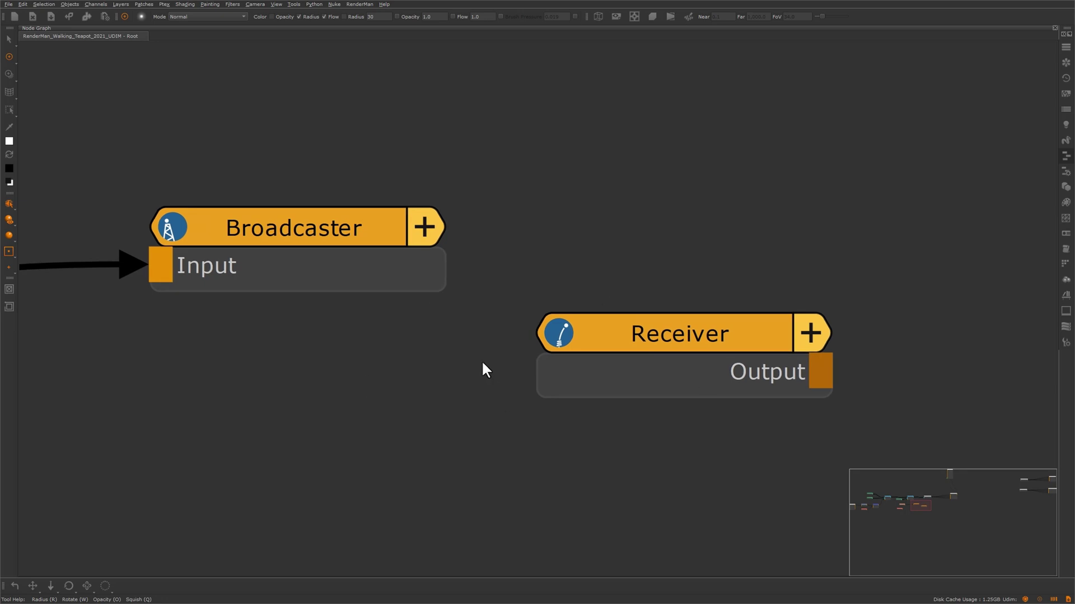
- In Mari's node graph, reposition the Broadcaster node and delete the unconnected Tiled node
{"action": "left_click_drag", "start_coordinate": [331, 241], "coordinate": [420, 196]}
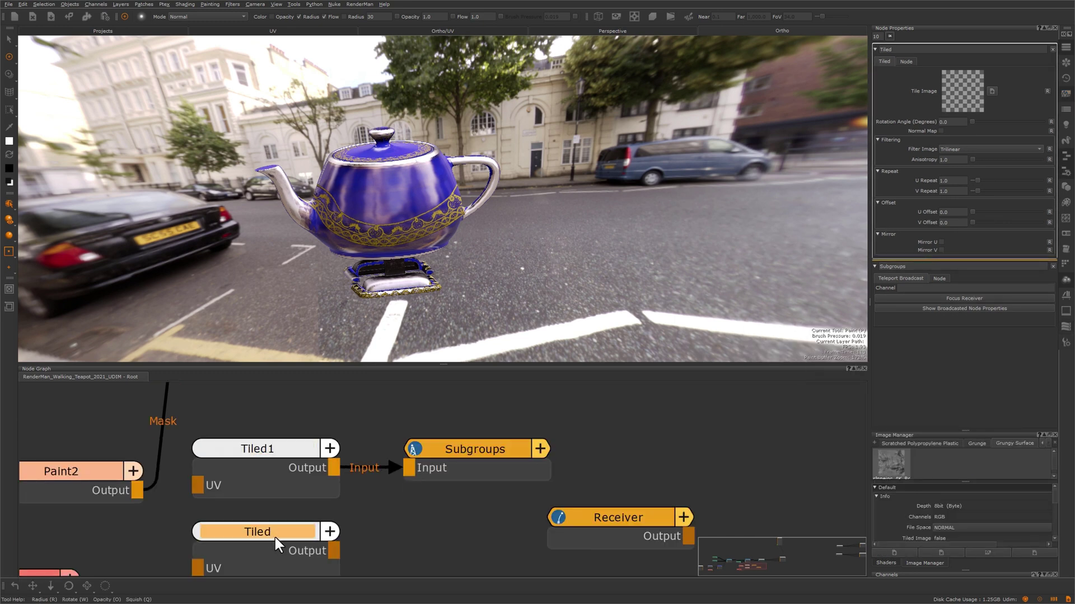
{"action": "key", "text": "Delete"}
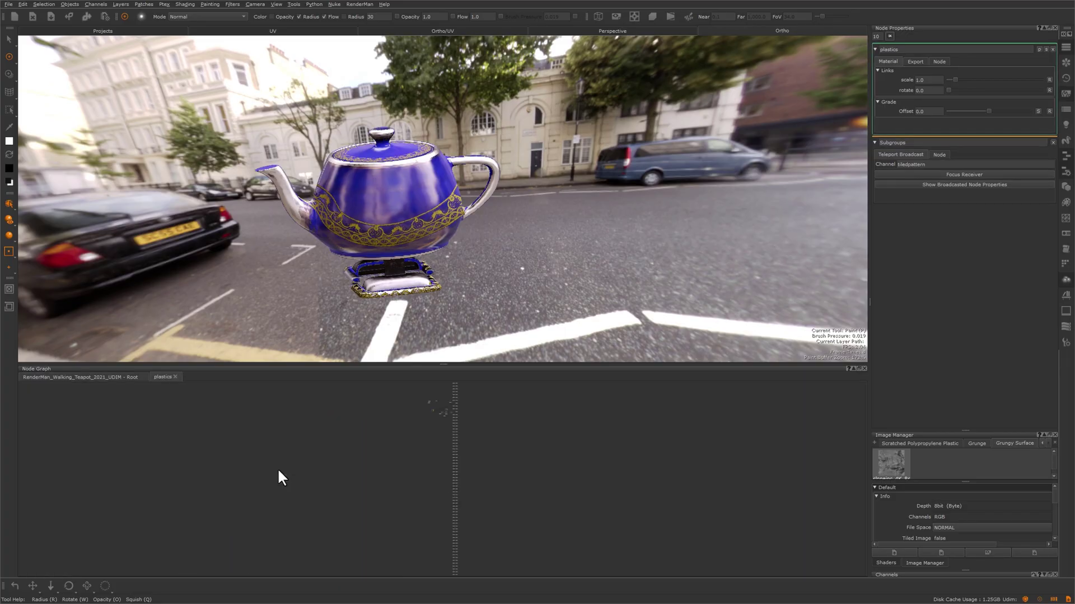
- Inside the plastics material's network, show the broadcasted node properties for the tiledpattern Receiver
{"action": "scroll", "coordinate": [445, 464], "scroll_direction": "up", "scroll_amount": 3}
{"action": "scroll", "coordinate": [414, 469], "scroll_direction": "up", "scroll_amount": 5}
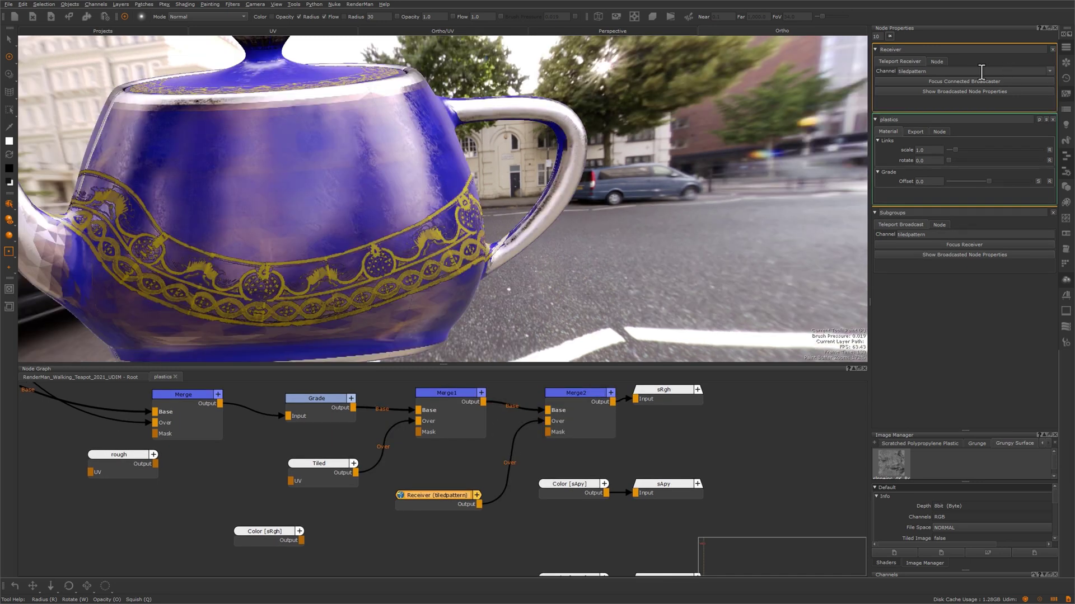
{"action": "left_click", "coordinate": [945, 94]}
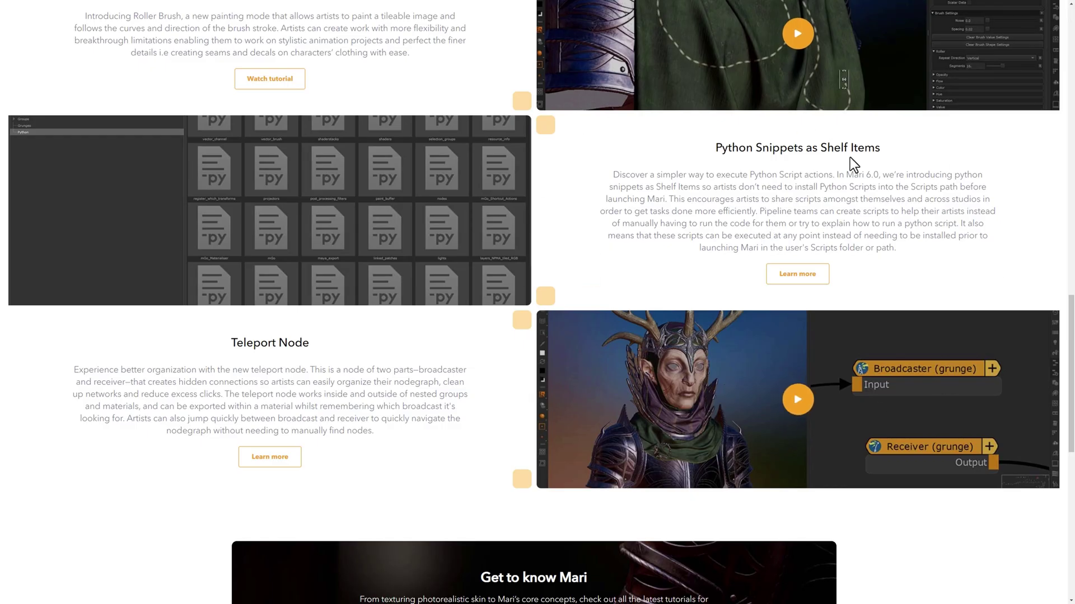
- On the Foundry website, open the Python Snippets as Shelf Items documentation and read how to add scripts to shelves
{"action": "left_click", "coordinate": [795, 280]}
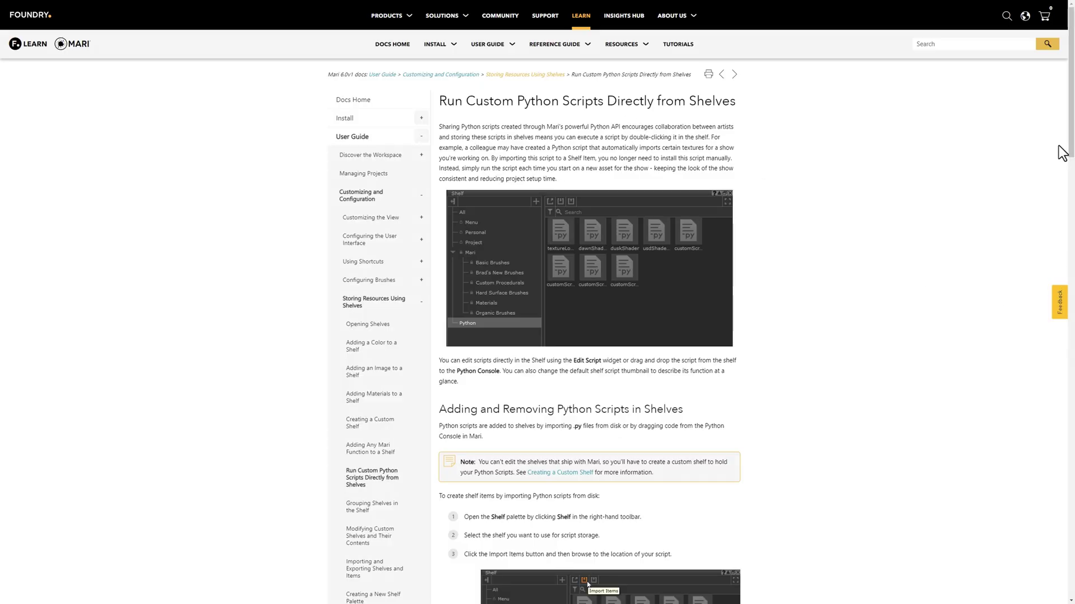
{"action": "scroll", "coordinate": [1071, 139], "scroll_direction": "down", "scroll_amount": 3}
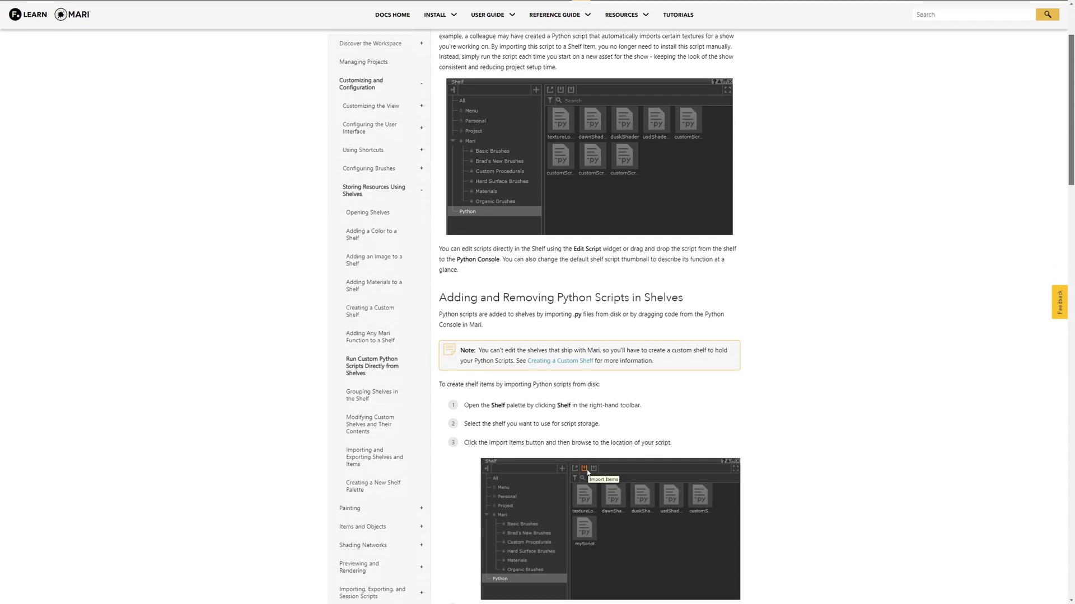